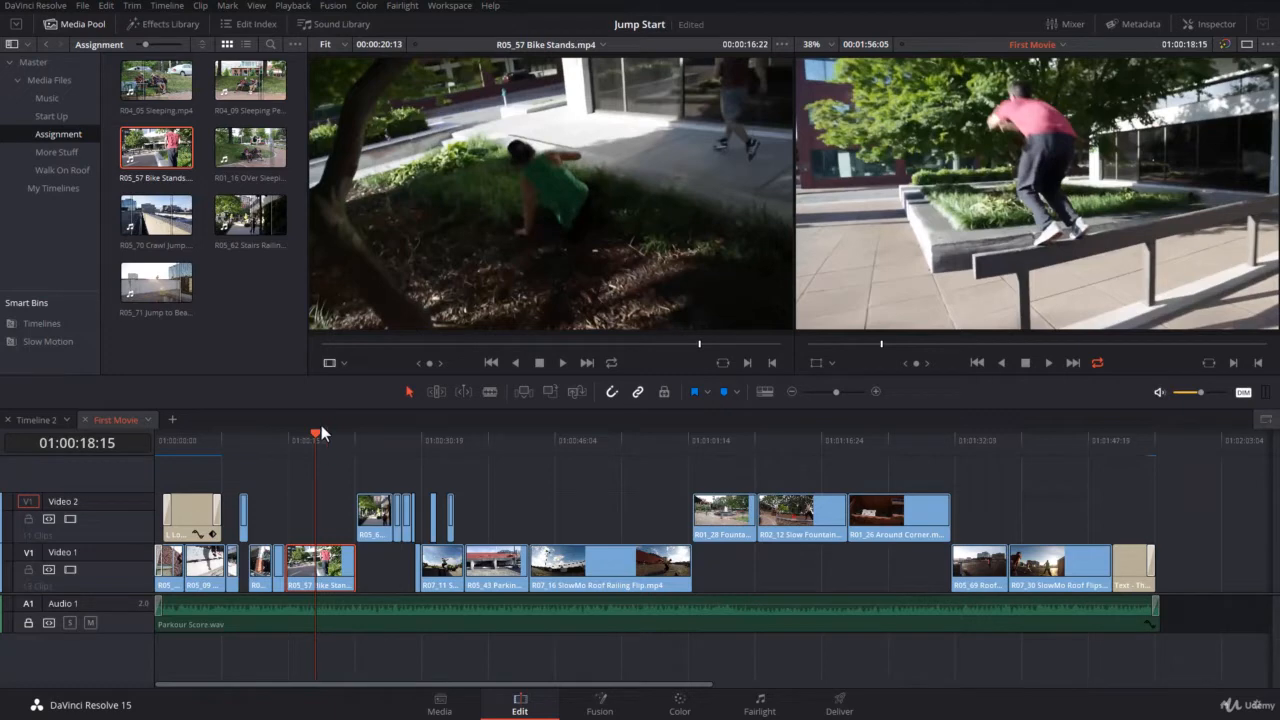
Play and scrub the R05_57 Bike Stands clip in the First Movie timeline from its start to its end to review its action
{"action": "left_click_drag", "start_coordinate": [321, 429], "coordinate": [279, 446]}
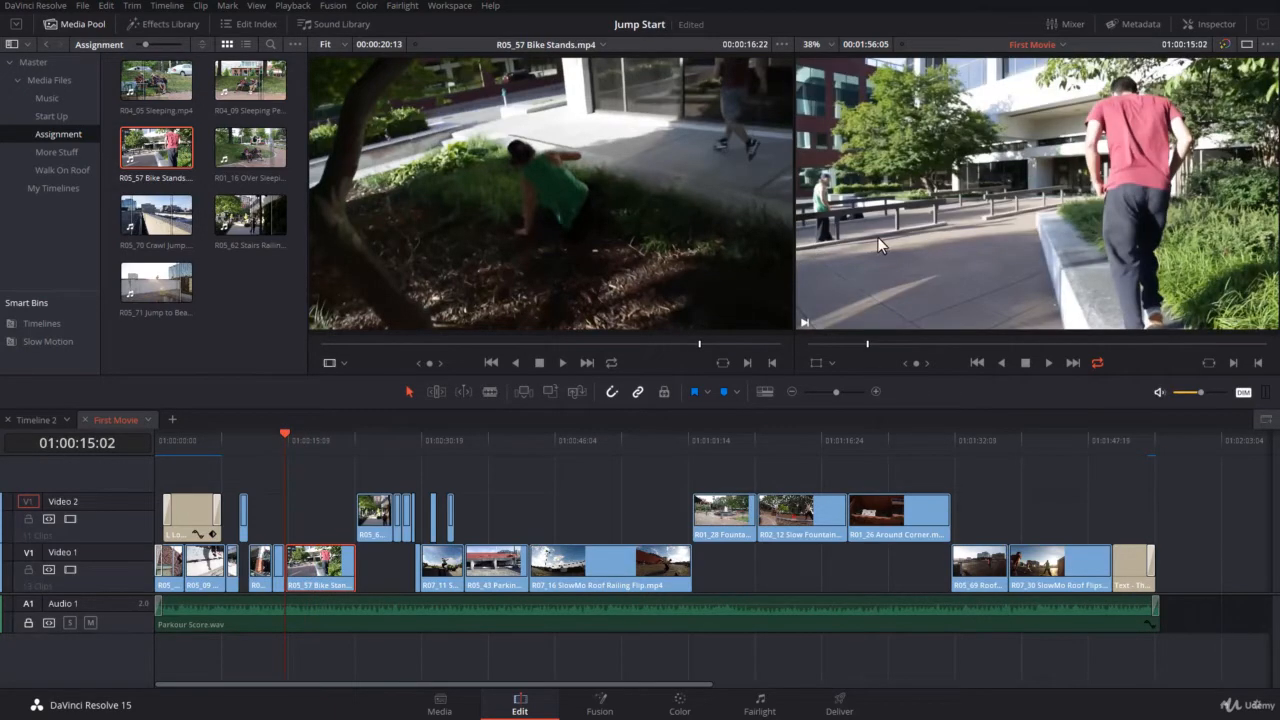
{"action": "key", "text": "space"}
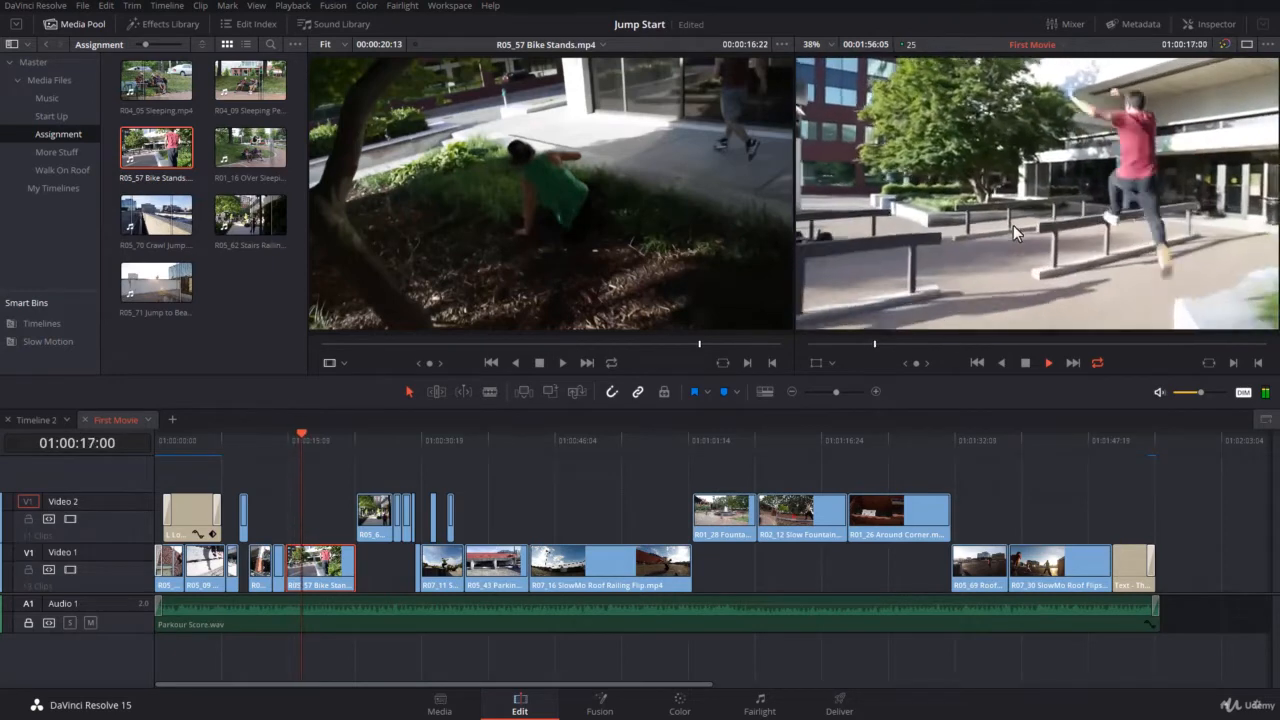
{"action": "left_click", "coordinate": [345, 441]}
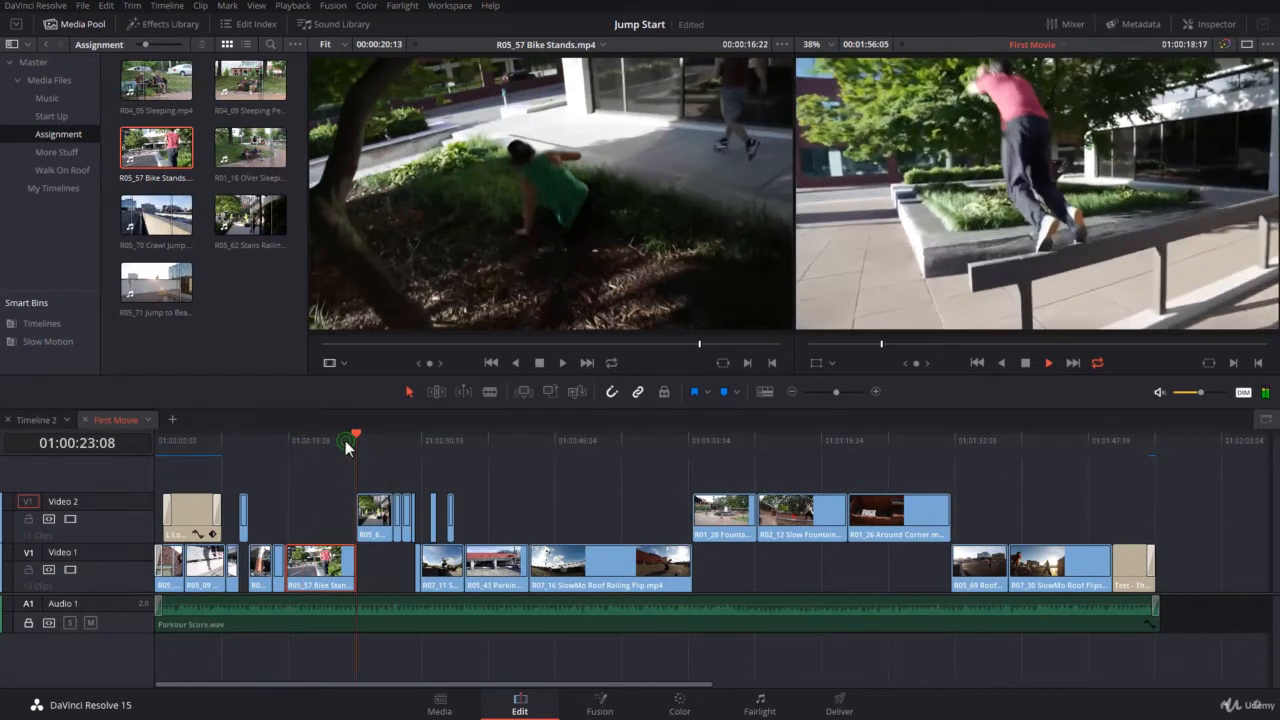
{"action": "left_click", "coordinate": [343, 441]}
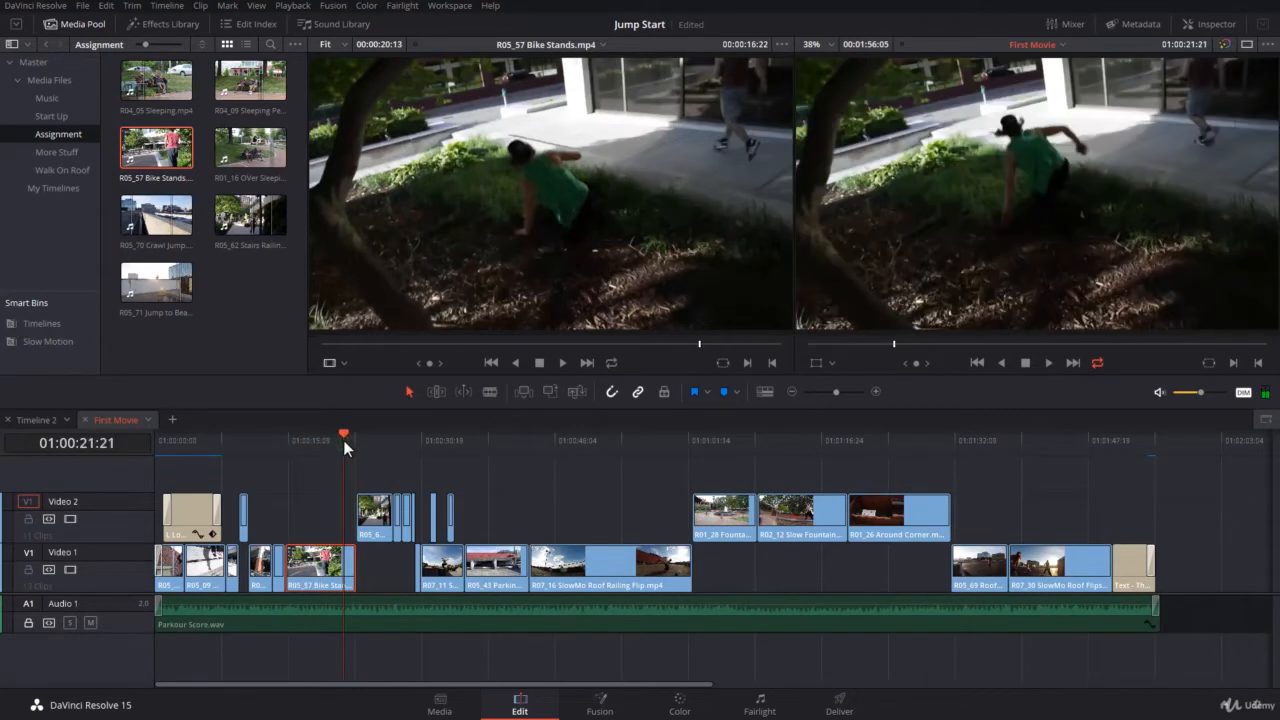
{"action": "key", "text": "space"}
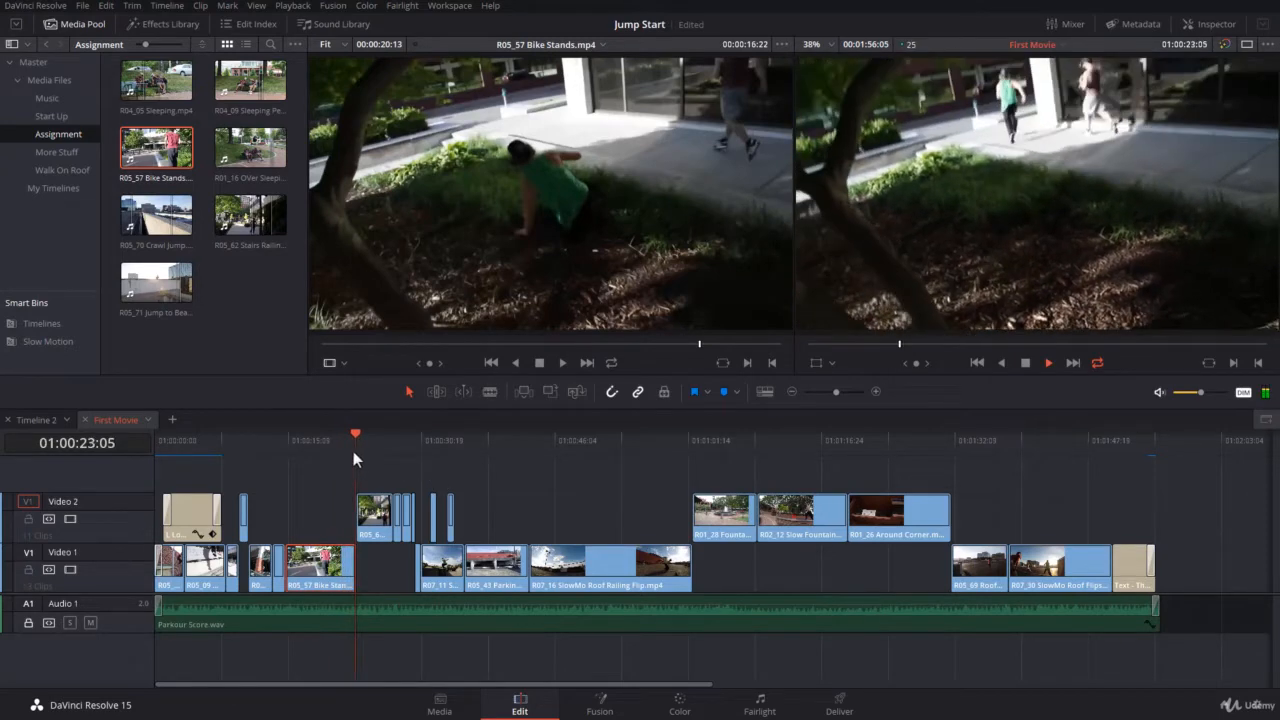
{"action": "left_click_drag", "start_coordinate": [350, 441], "coordinate": [324, 440]}
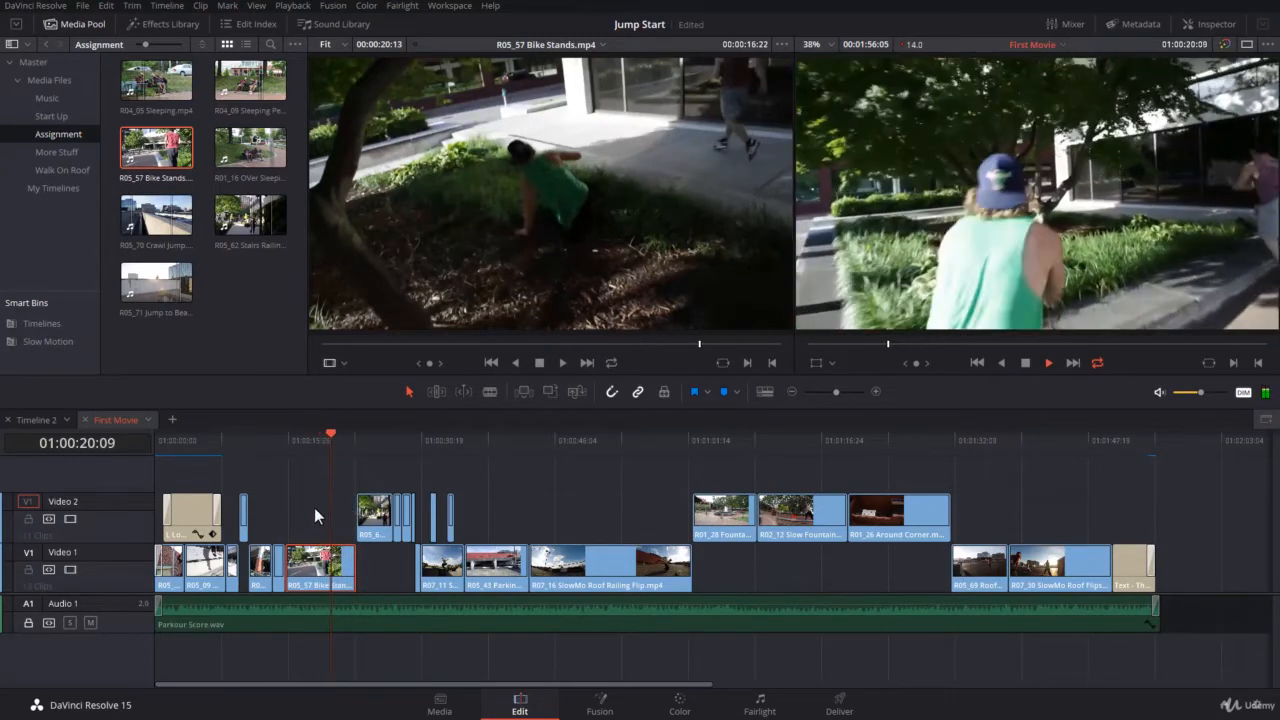
{"action": "key", "text": "space"}
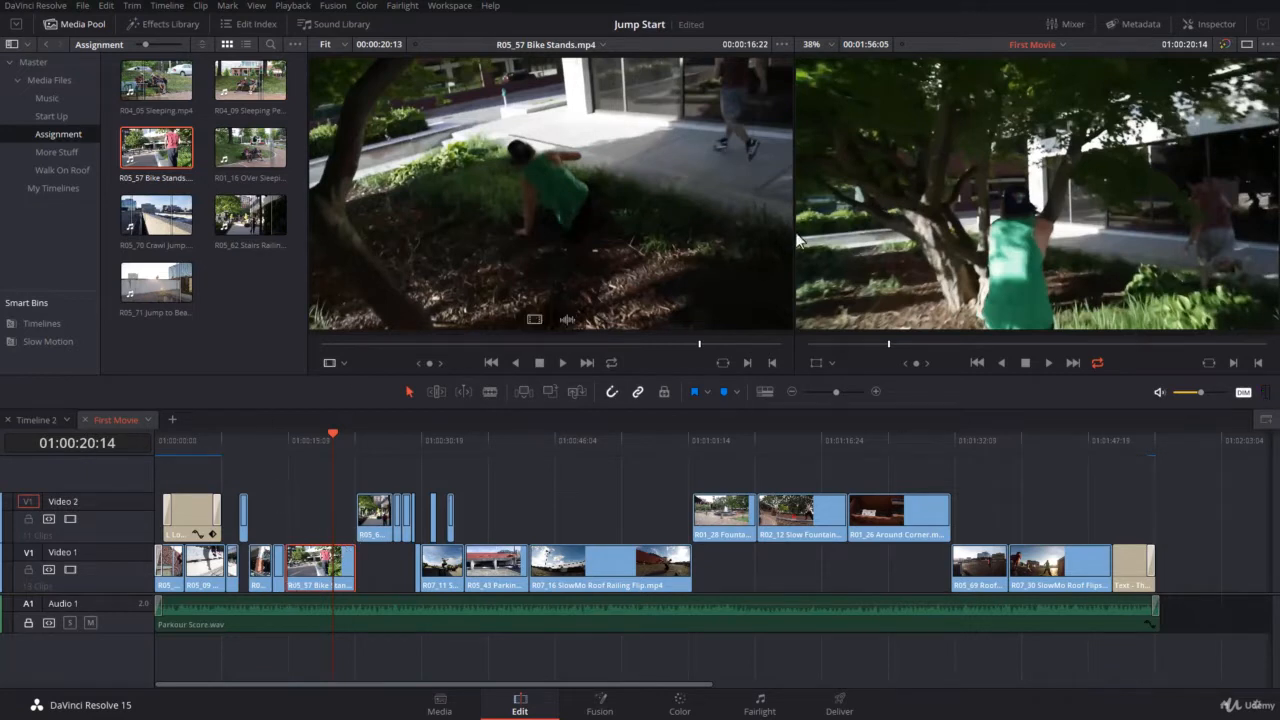
Hide the media pool, switch to a single timeline viewer and enlarge the viewer area
{"action": "left_click", "coordinate": [88, 25]}
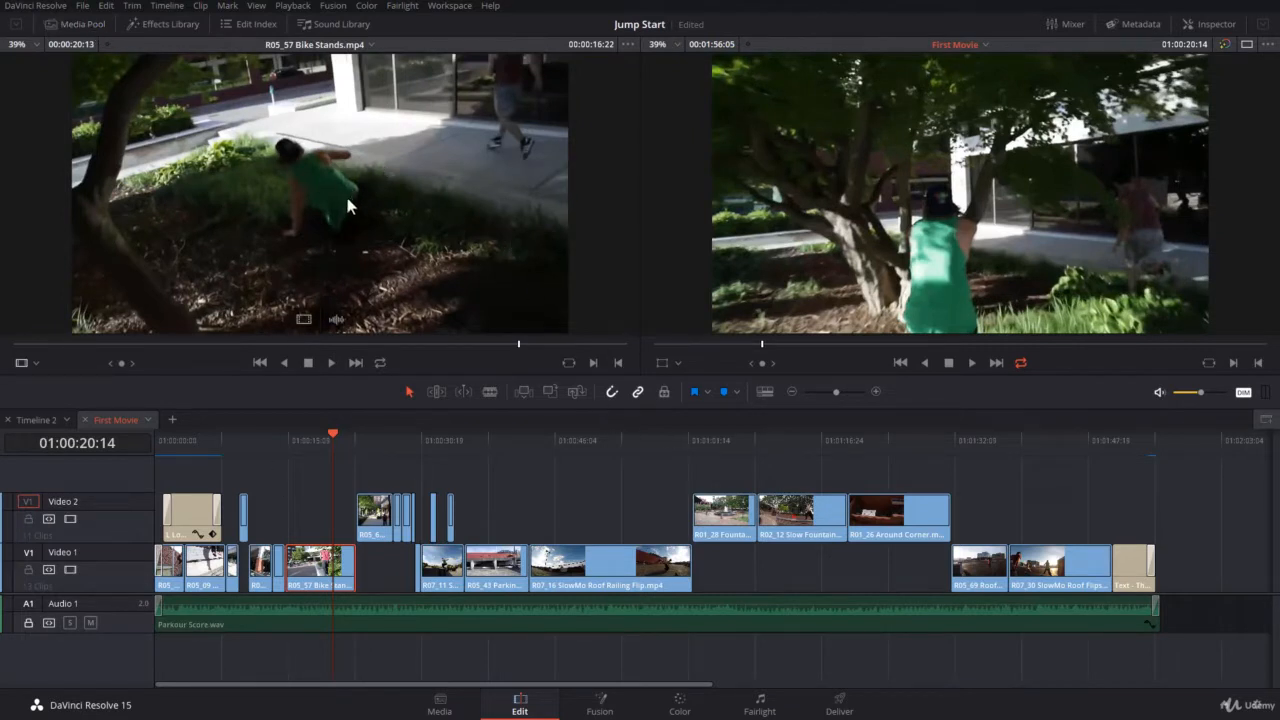
{"action": "left_click", "coordinate": [1246, 45]}
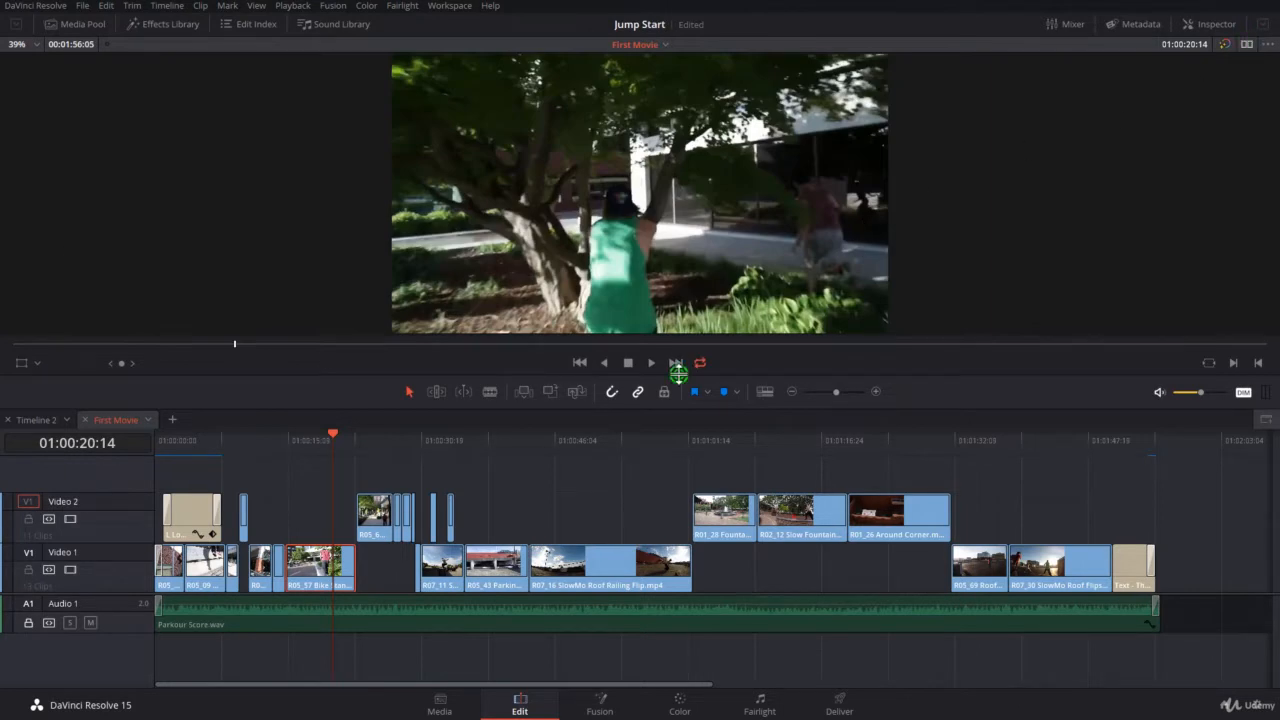
{"action": "left_click_drag", "start_coordinate": [678, 372], "coordinate": [685, 410]}
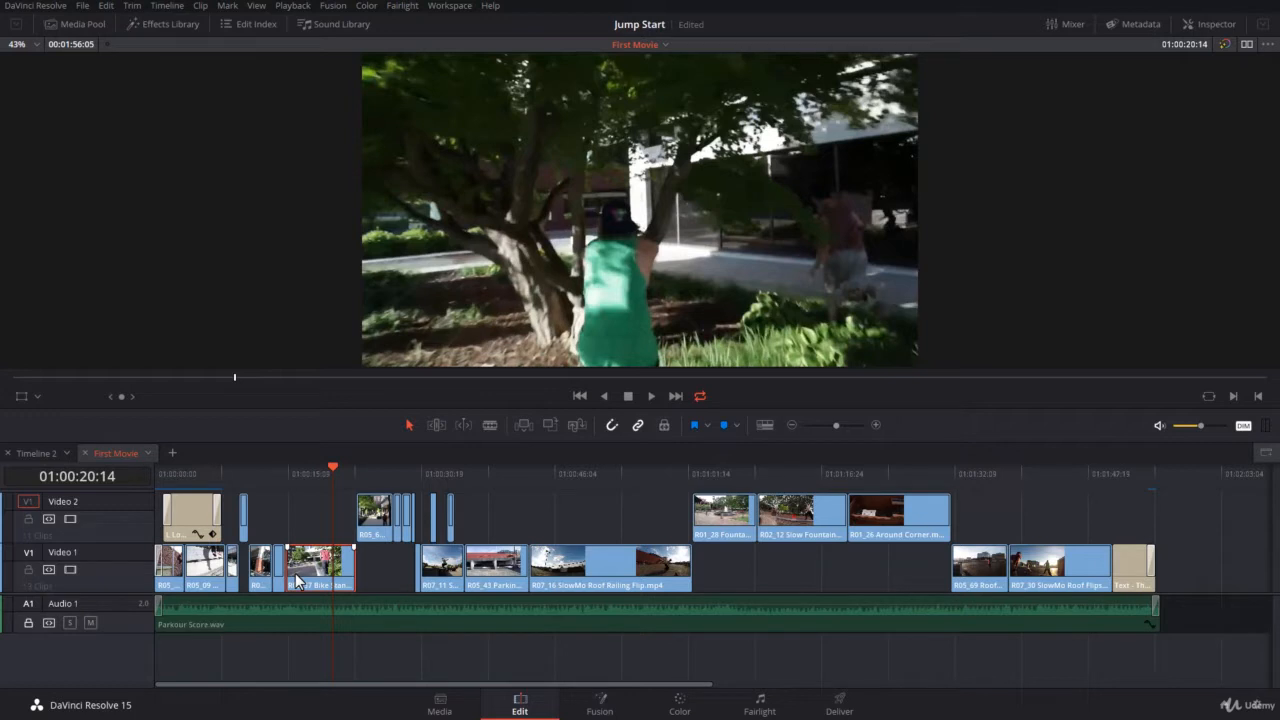
Scrub back and forth through the R05_57 Bike Stands clip at closer zoom and park the playhead just after its start at 01:00:15:09
{"action": "key", "text": "ctrl+equal"}
{"action": "key", "text": "ctrl+equal"}
{"action": "key", "text": "ctrl+equal"}
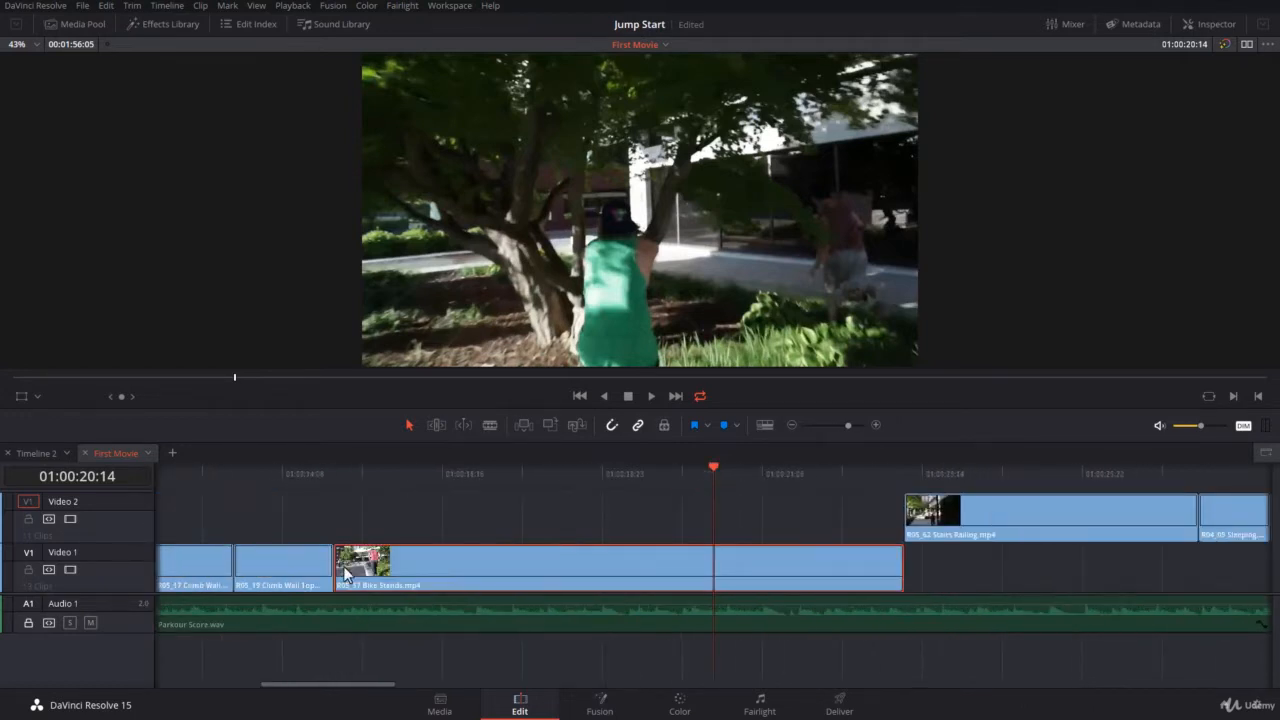
{"action": "left_click", "coordinate": [353, 476]}
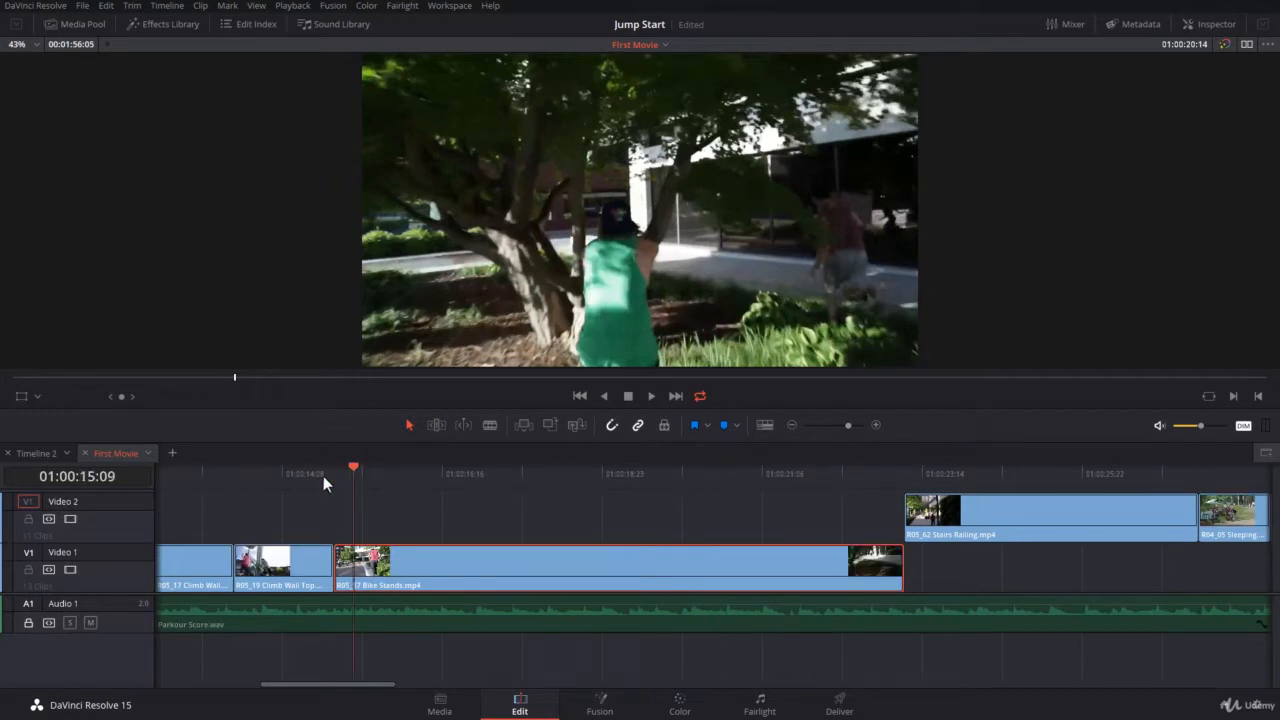
{"action": "left_click_drag", "start_coordinate": [326, 471], "coordinate": [567, 474]}
{"action": "left_click_drag", "start_coordinate": [648, 481], "coordinate": [343, 468]}
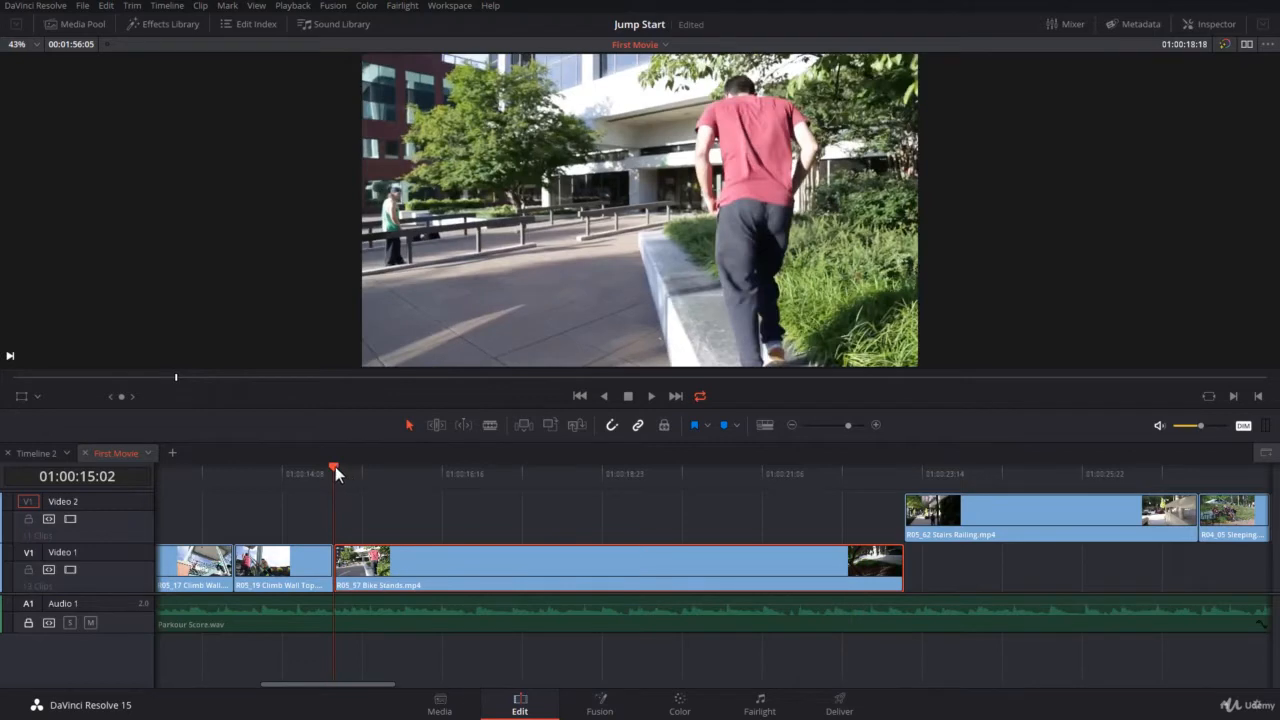
{"action": "left_click", "coordinate": [351, 471]}
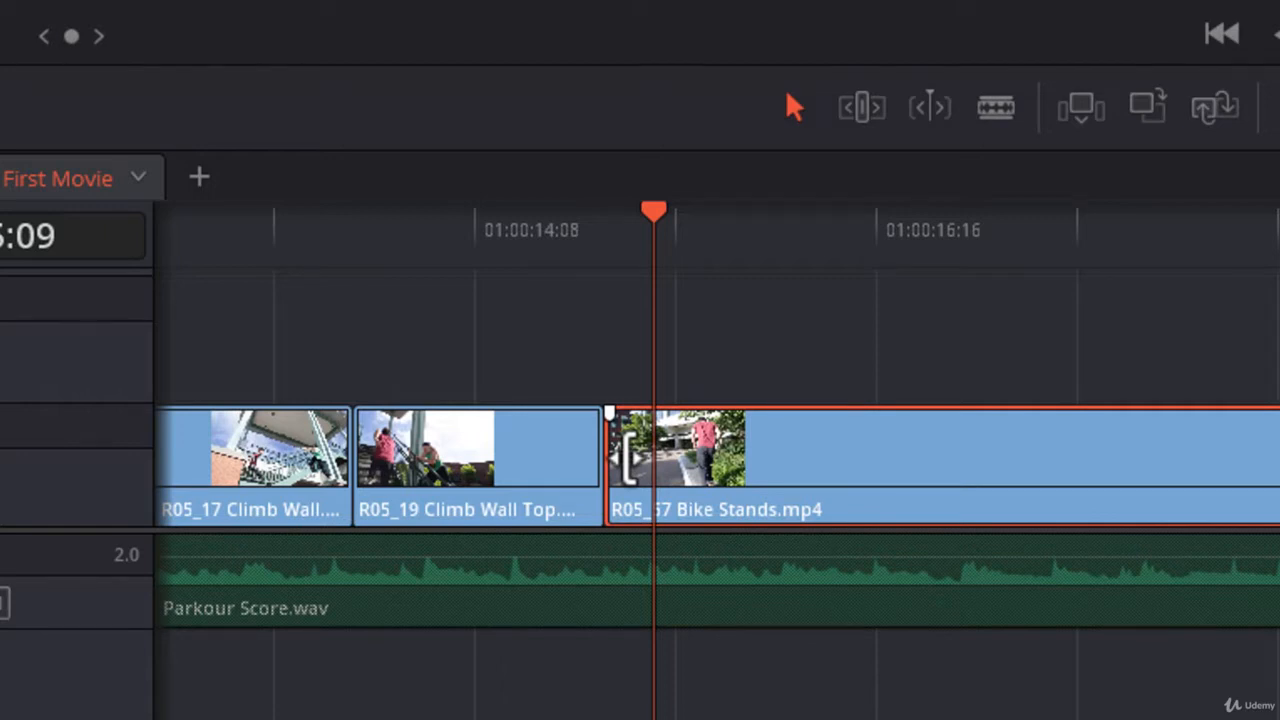
Select Bike Stands' start edit point, the end of R05_19 Climb Wall Top, and both sides of their cut in turn, and clear the selection
{"action": "left_click", "coordinate": [628, 460]}
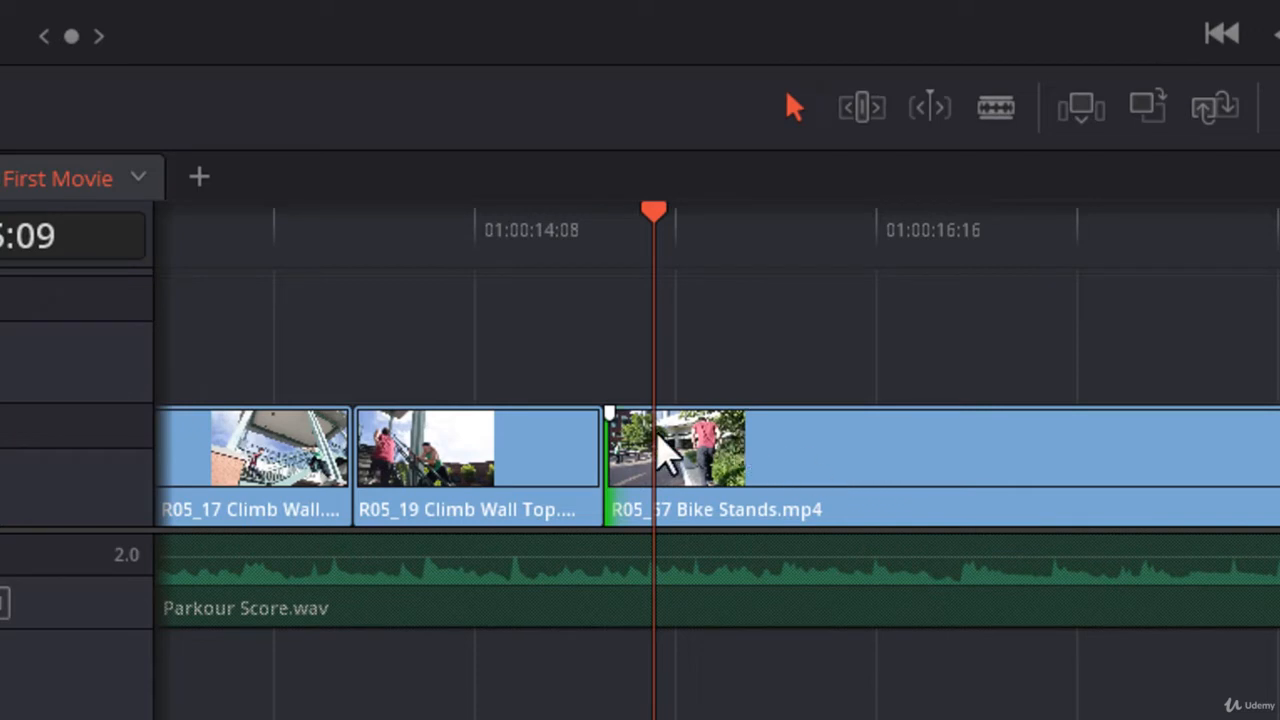
{"action": "left_click", "coordinate": [585, 468]}
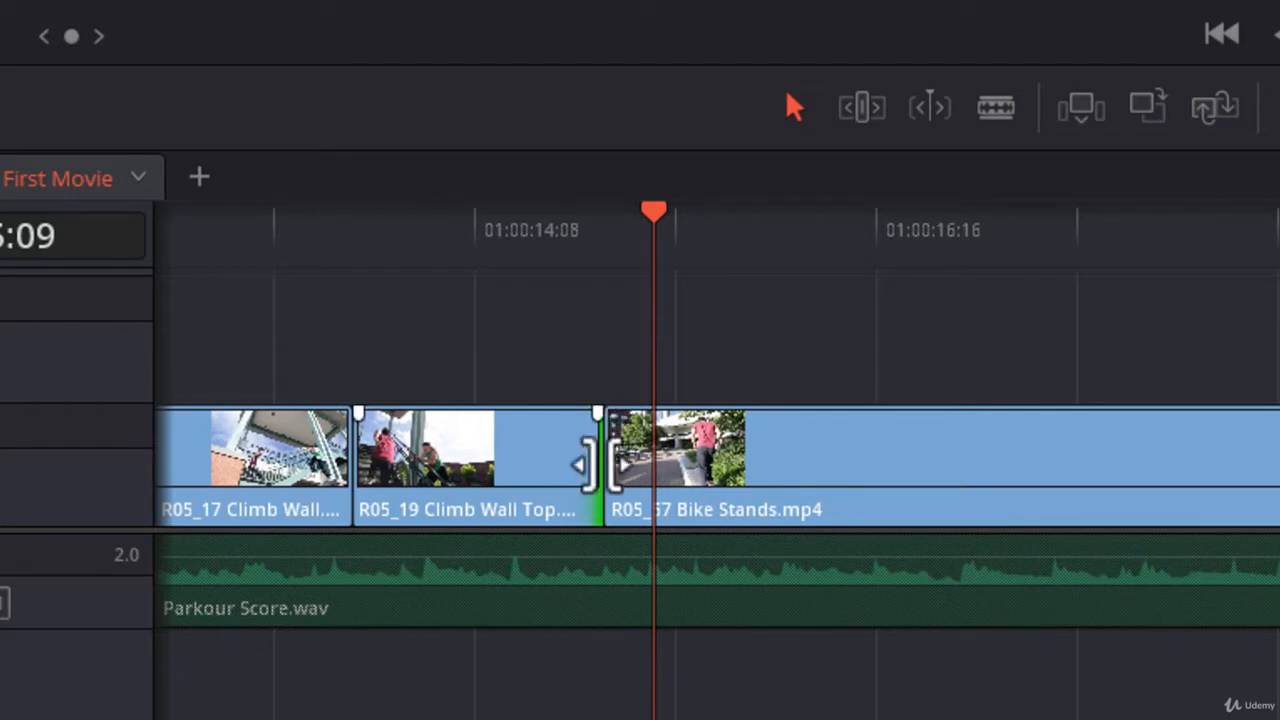
{"action": "left_click", "coordinate": [600, 463]}
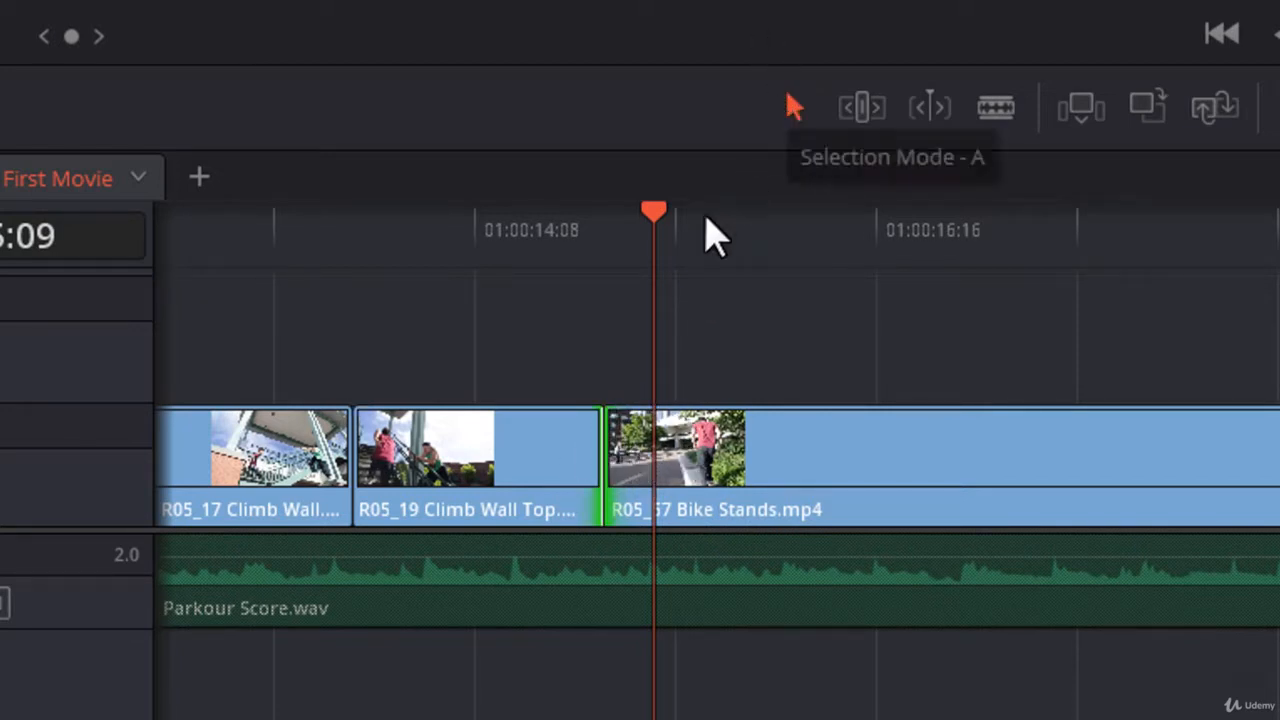
{"action": "left_click", "coordinate": [618, 345]}
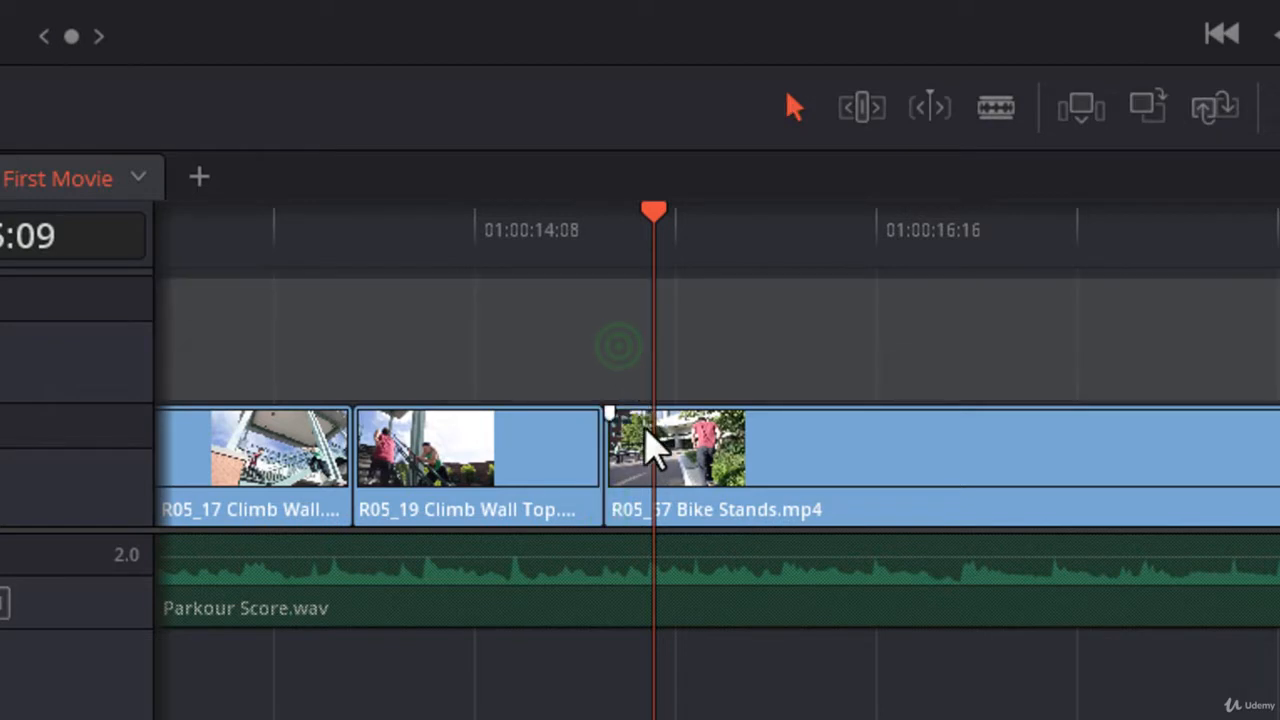
{"action": "left_click", "coordinate": [674, 363]}
Select the cut between Climb Wall Top and Bike Stands and cycle its edit point type until only Bike Stands' start is selected
{"action": "left_click", "coordinate": [600, 445]}
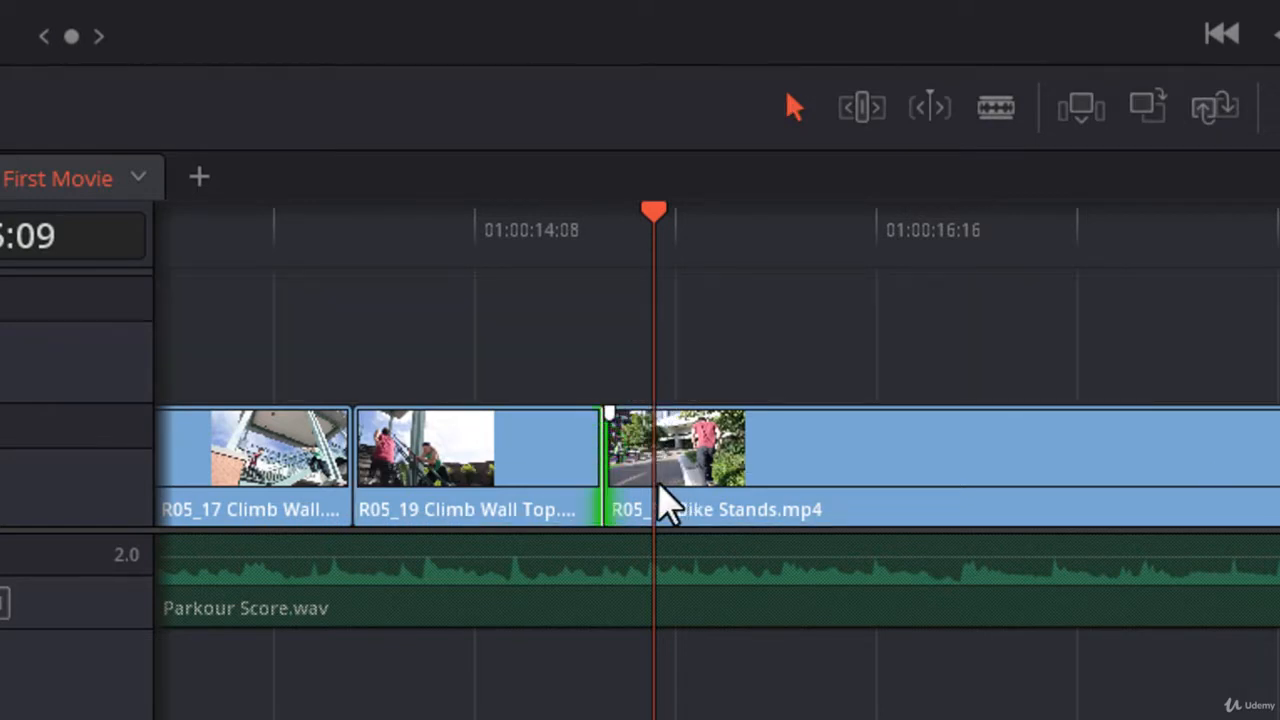
{"action": "key", "text": "u"}
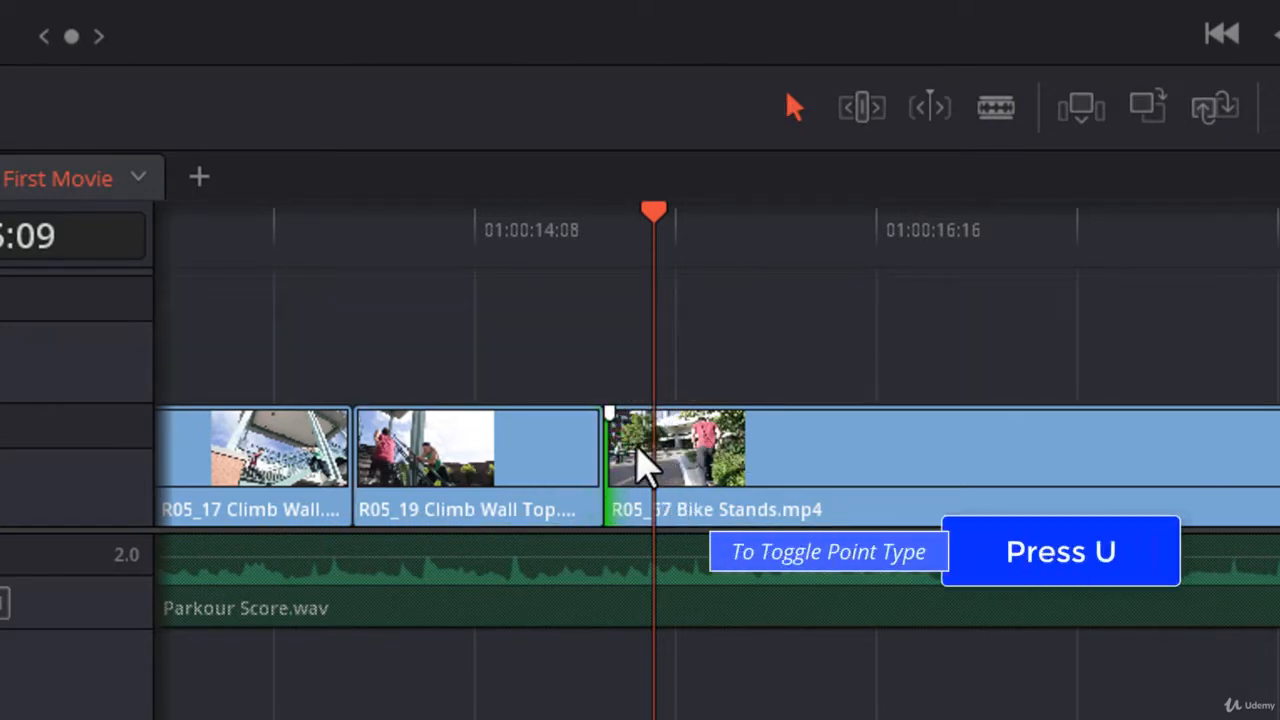
{"action": "key", "text": "u"}
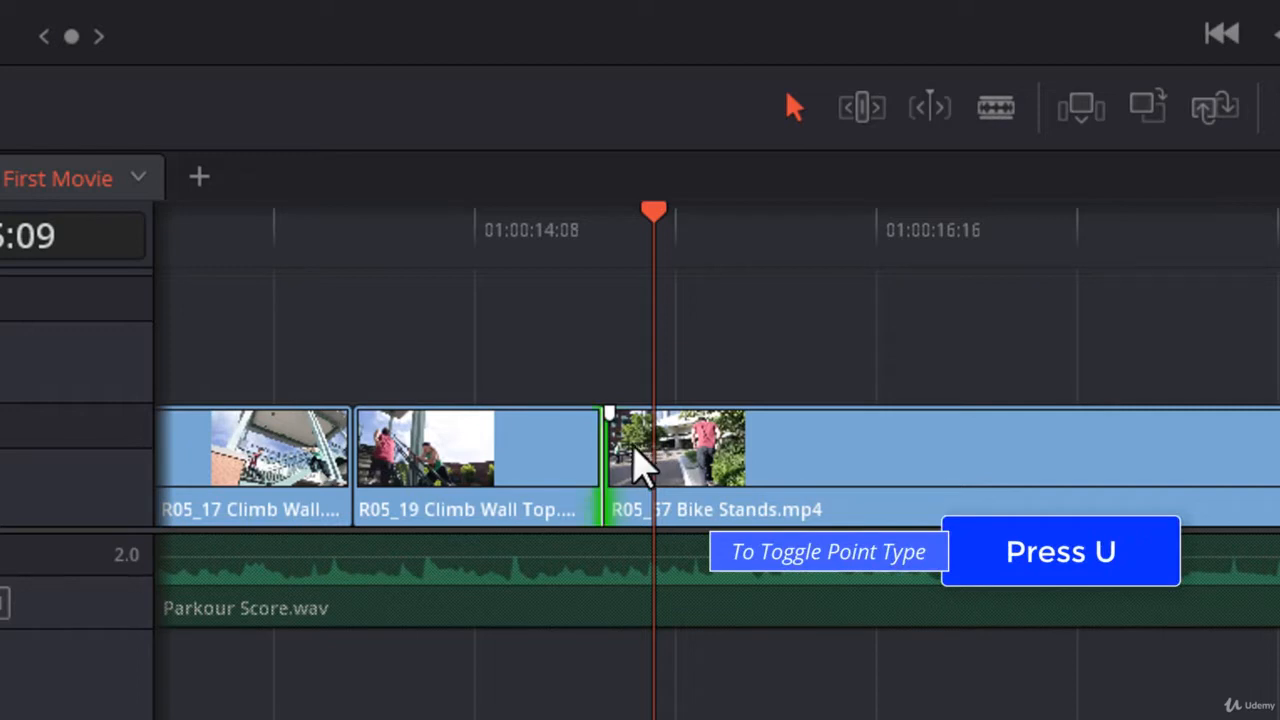
{"action": "key", "text": "u"}
{"action": "key", "text": "u"}
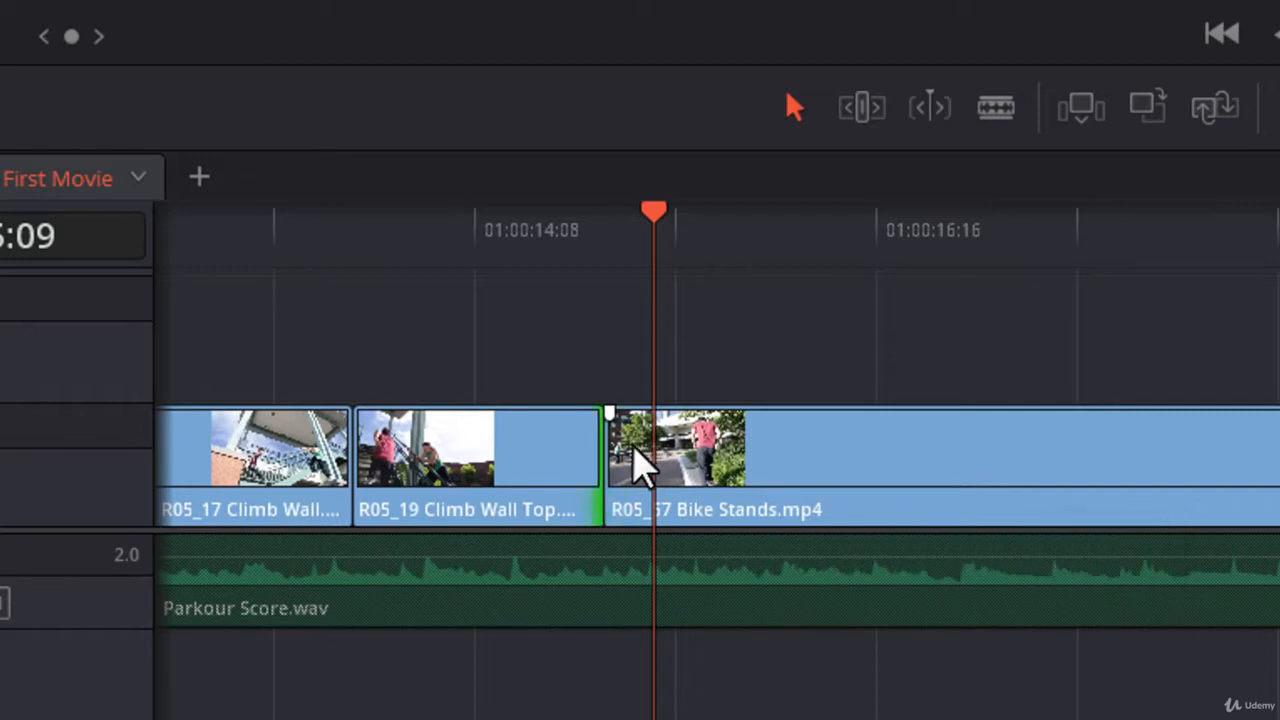
{"action": "key", "text": "u"}
{"action": "key", "text": "u"}
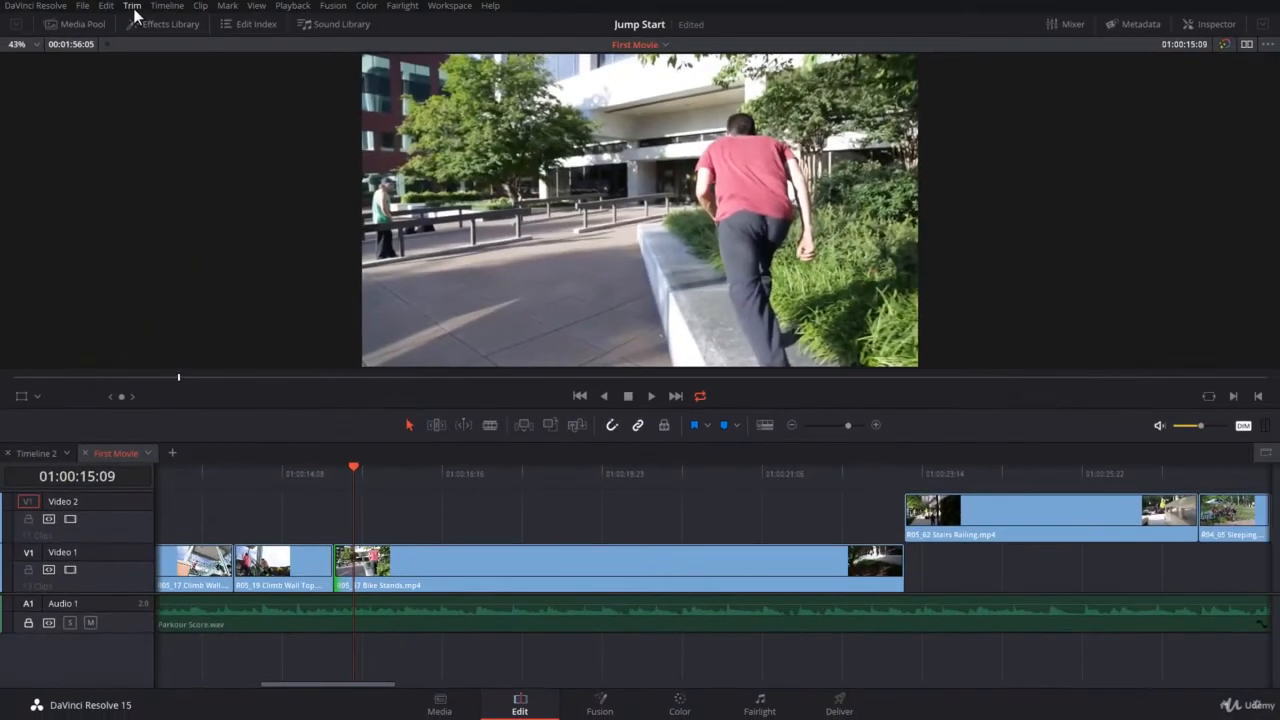
{"action": "left_click", "coordinate": [133, 8]}
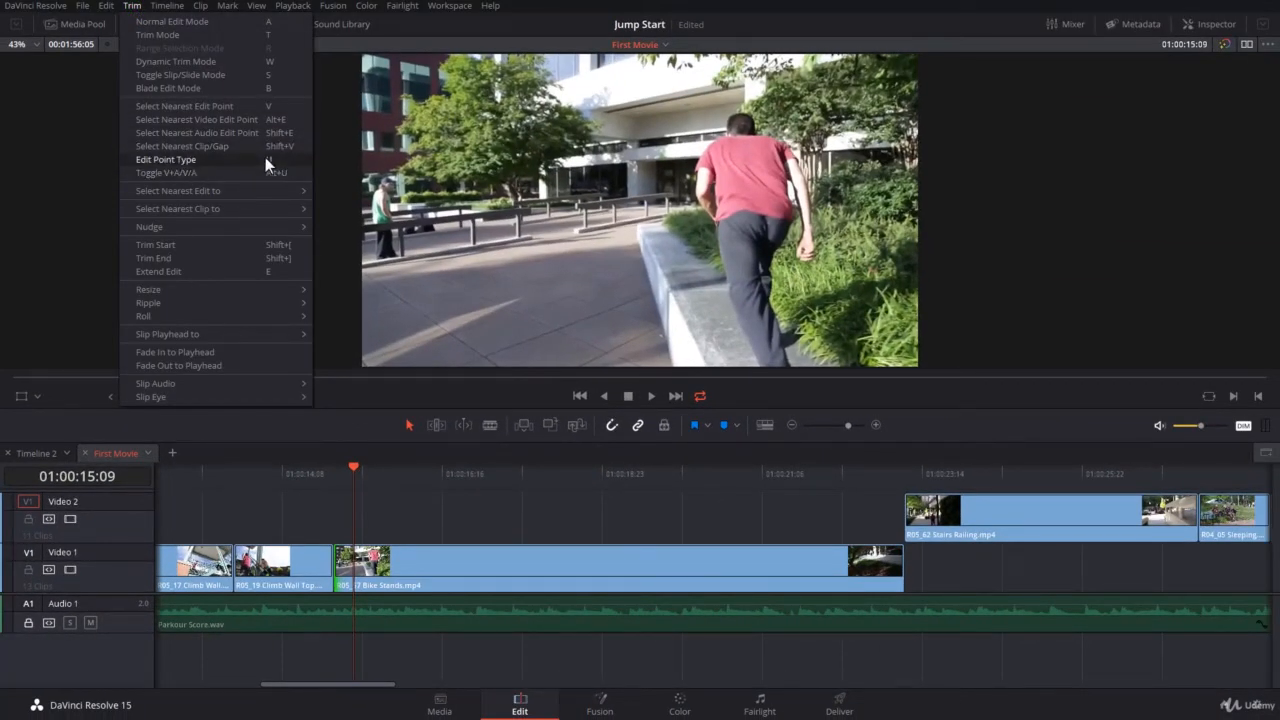
{"action": "left_click", "coordinate": [338, 567]}
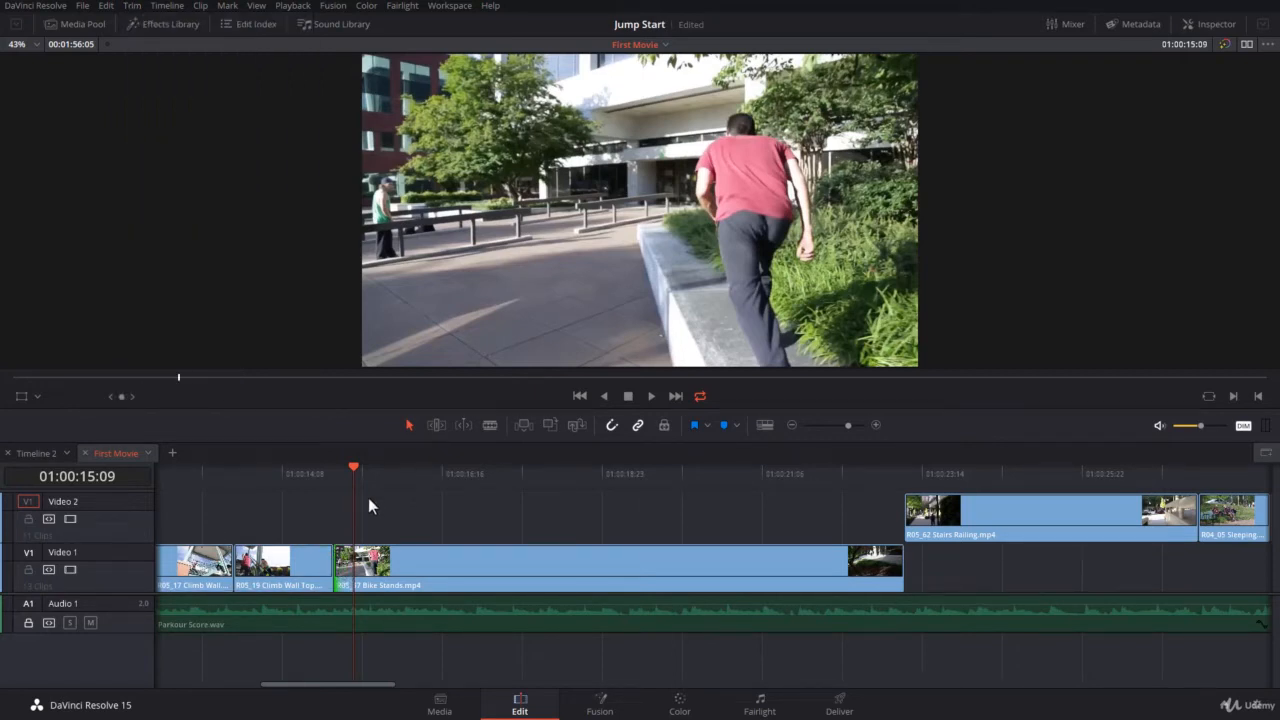
Park the playhead at 01:00:18:19 and trim the start of R05_57 Bike Stands inward by +03:12
{"action": "left_click_drag", "start_coordinate": [353, 476], "coordinate": [588, 478]}
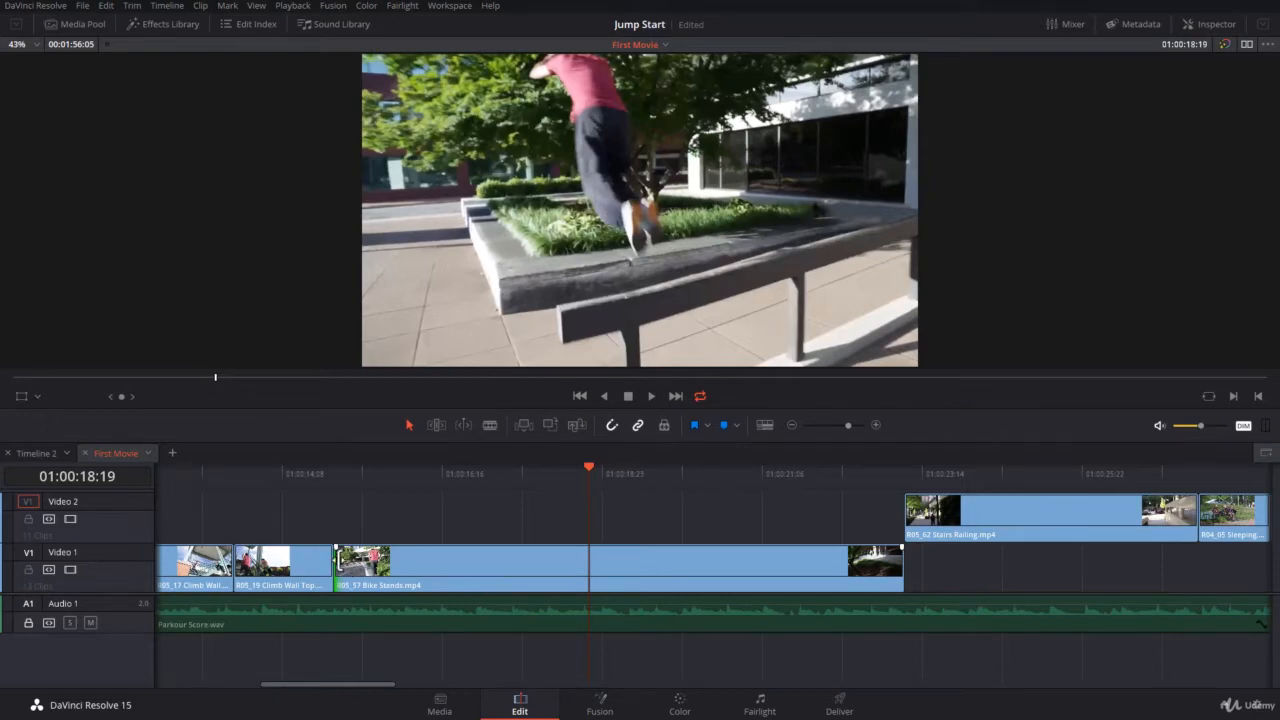
{"action": "left_click_drag", "start_coordinate": [338, 560], "coordinate": [400, 560]}
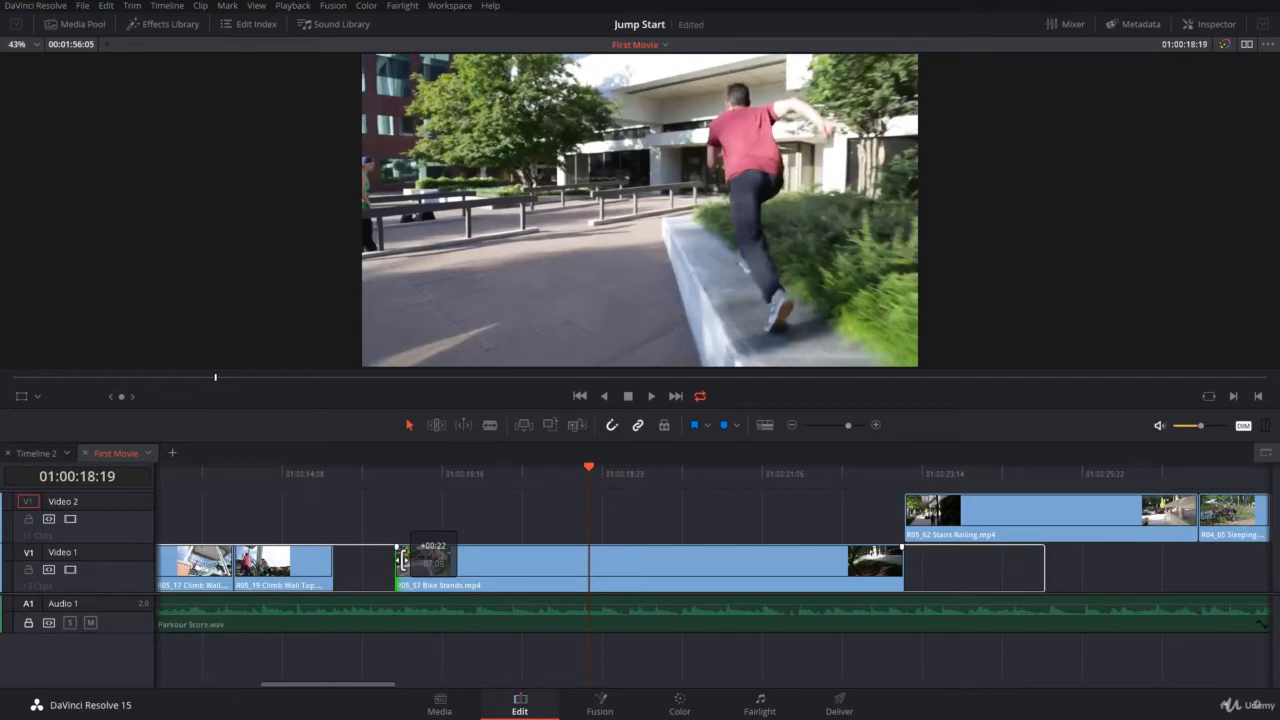
{"action": "left_click_drag", "start_coordinate": [402, 560], "coordinate": [582, 562]}
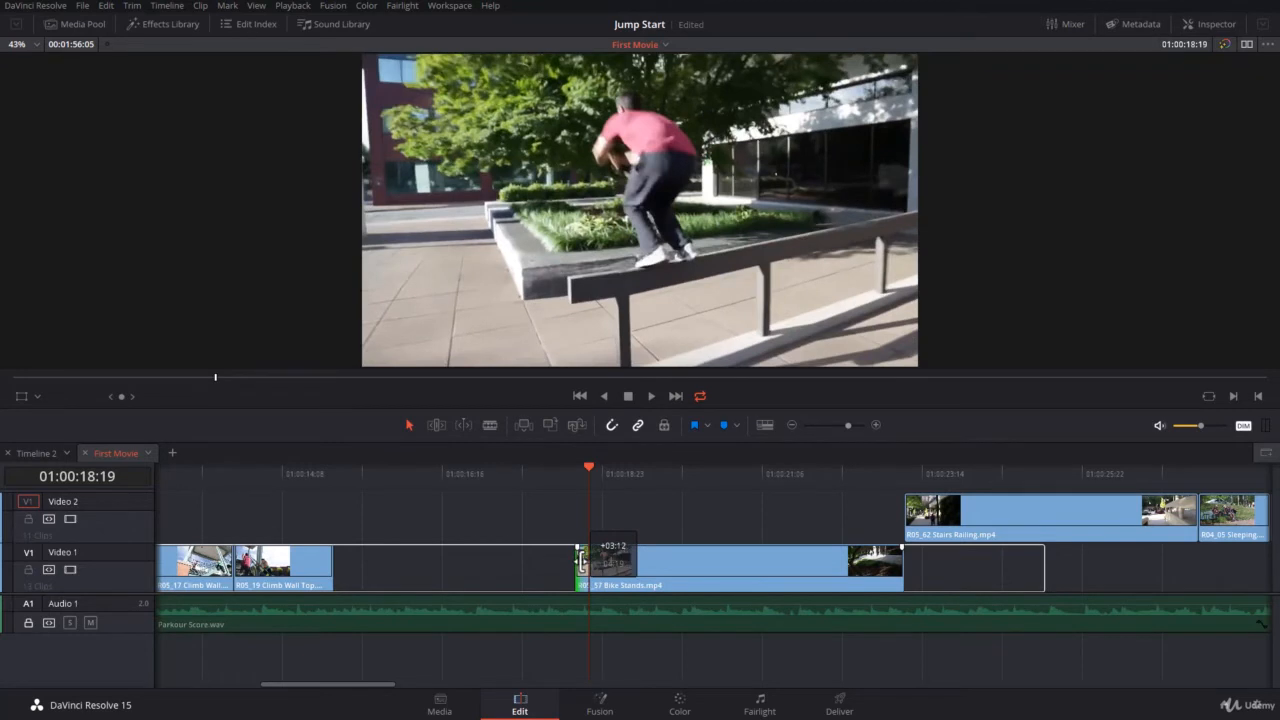
{"action": "left_click_drag", "start_coordinate": [582, 562], "coordinate": [582, 562]}
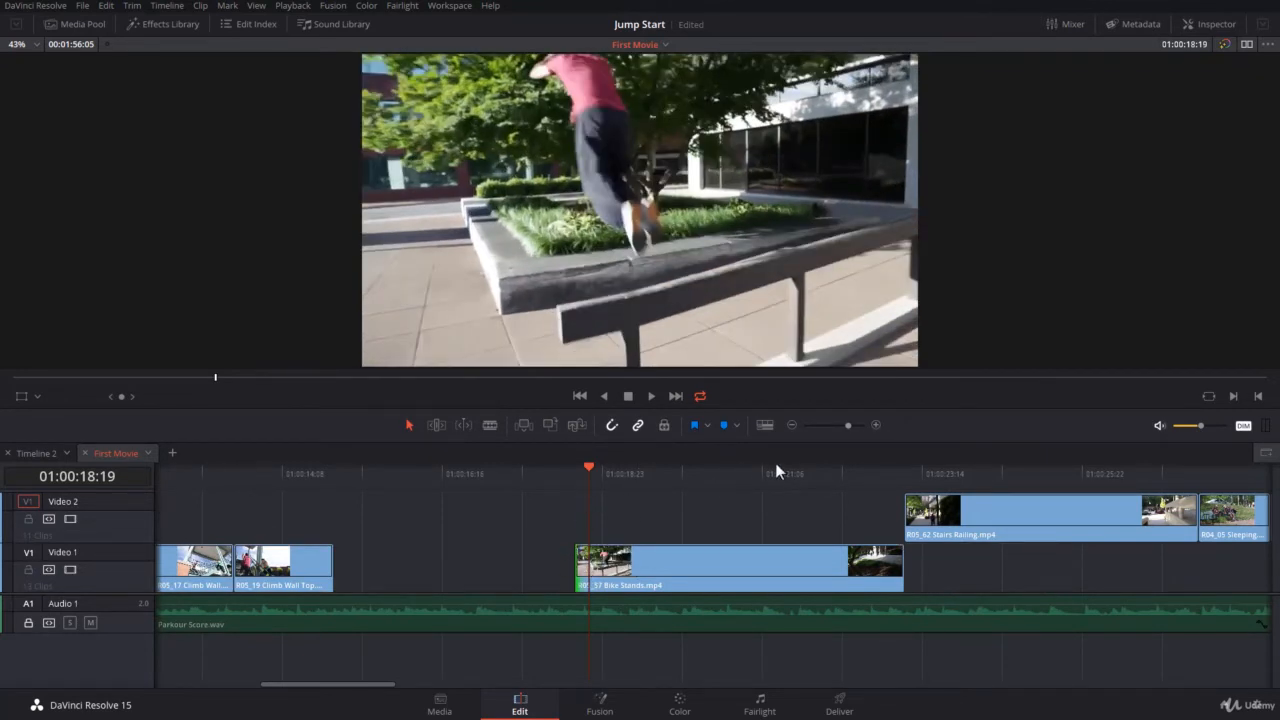
Trim the end of the R05_57 Bike Stands clip back to about 01:00:21 on the timeline
{"action": "left_click", "coordinate": [897, 561]}
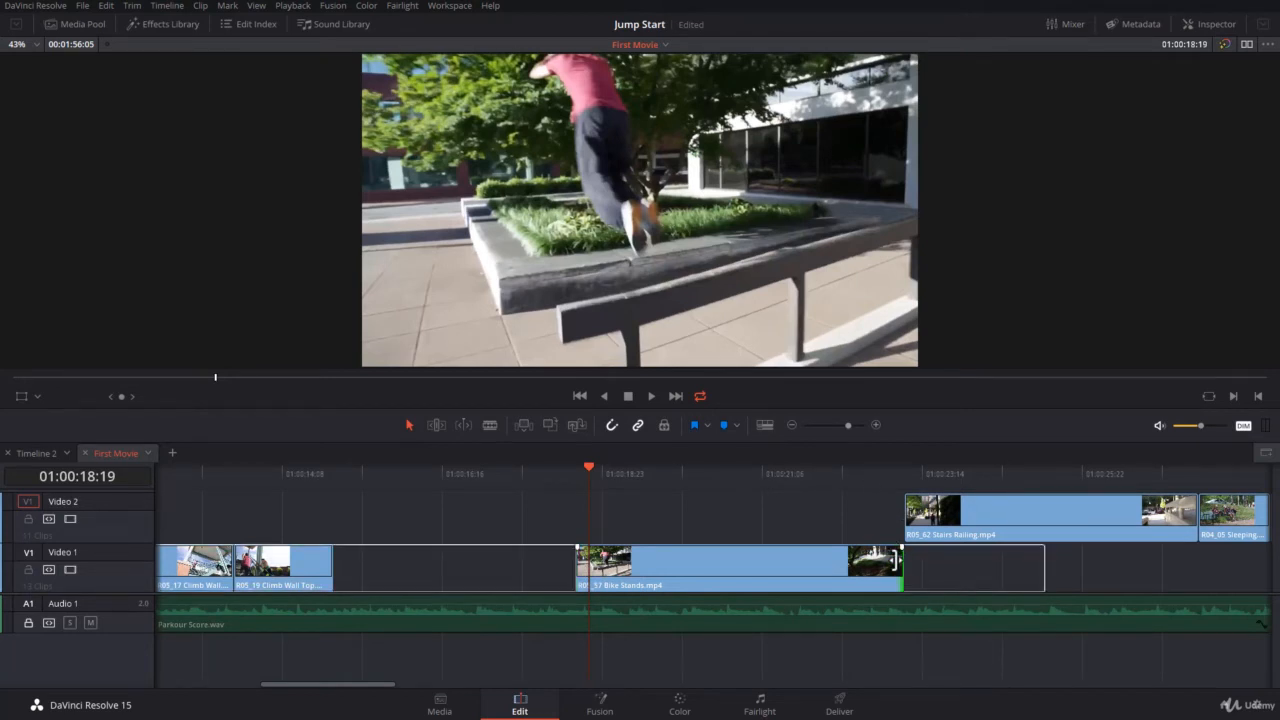
{"action": "left_click_drag", "start_coordinate": [888, 561], "coordinate": [754, 578]}
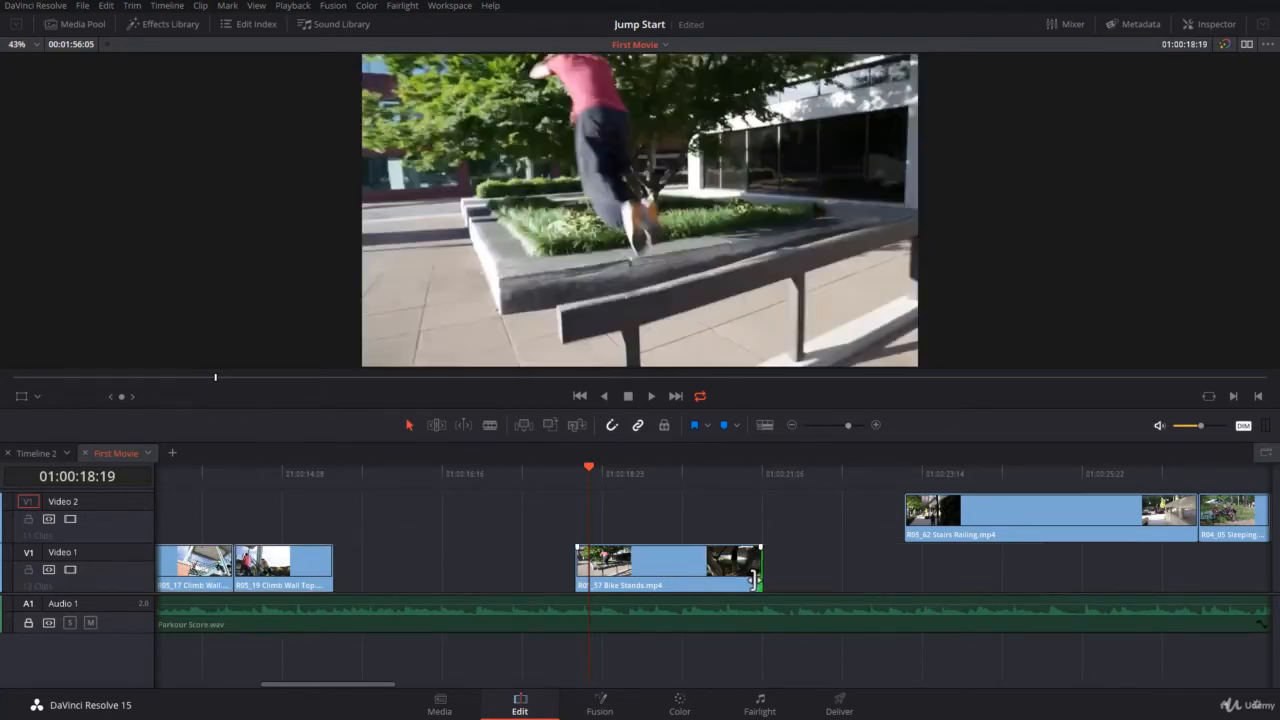
Select the start edit point of R05_57 Bike Stands, park the playhead there at 01:00:18:14, and nudge the edit three frames later
{"action": "left_click", "coordinate": [577, 566]}
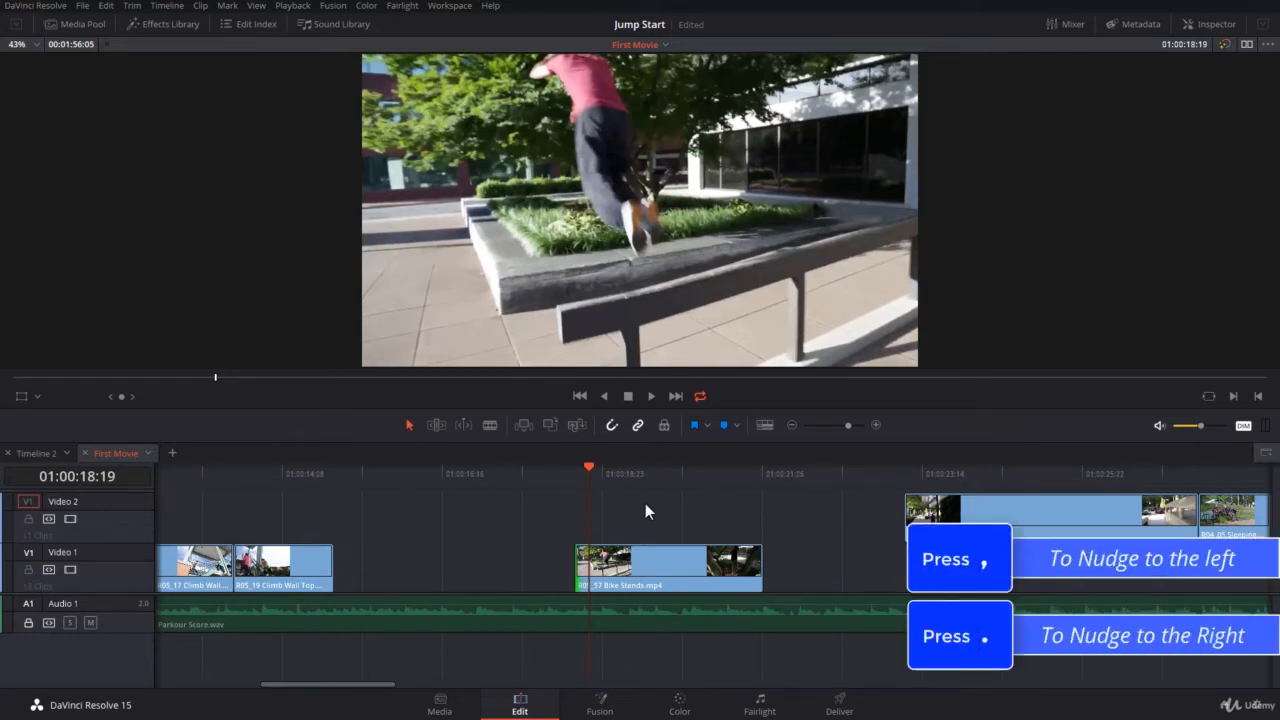
{"action": "left_click", "coordinate": [584, 469]}
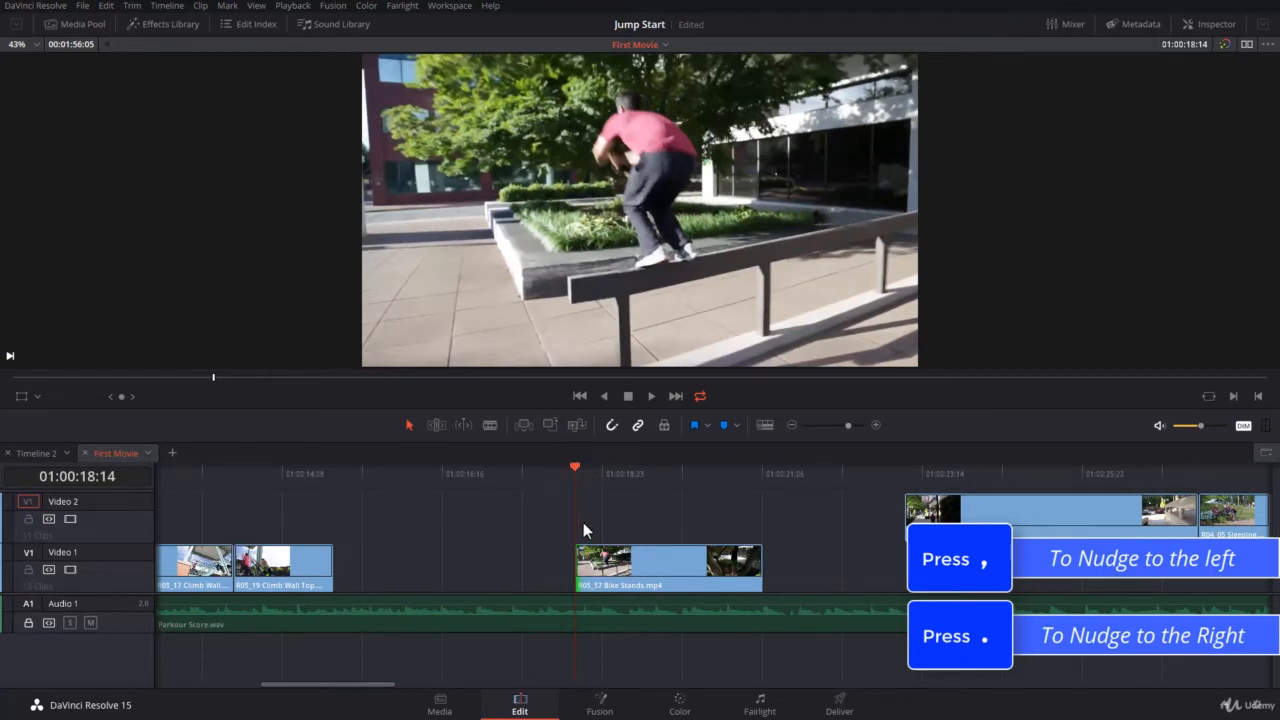
{"action": "key", "text": "period"}
{"action": "key", "text": "period"}
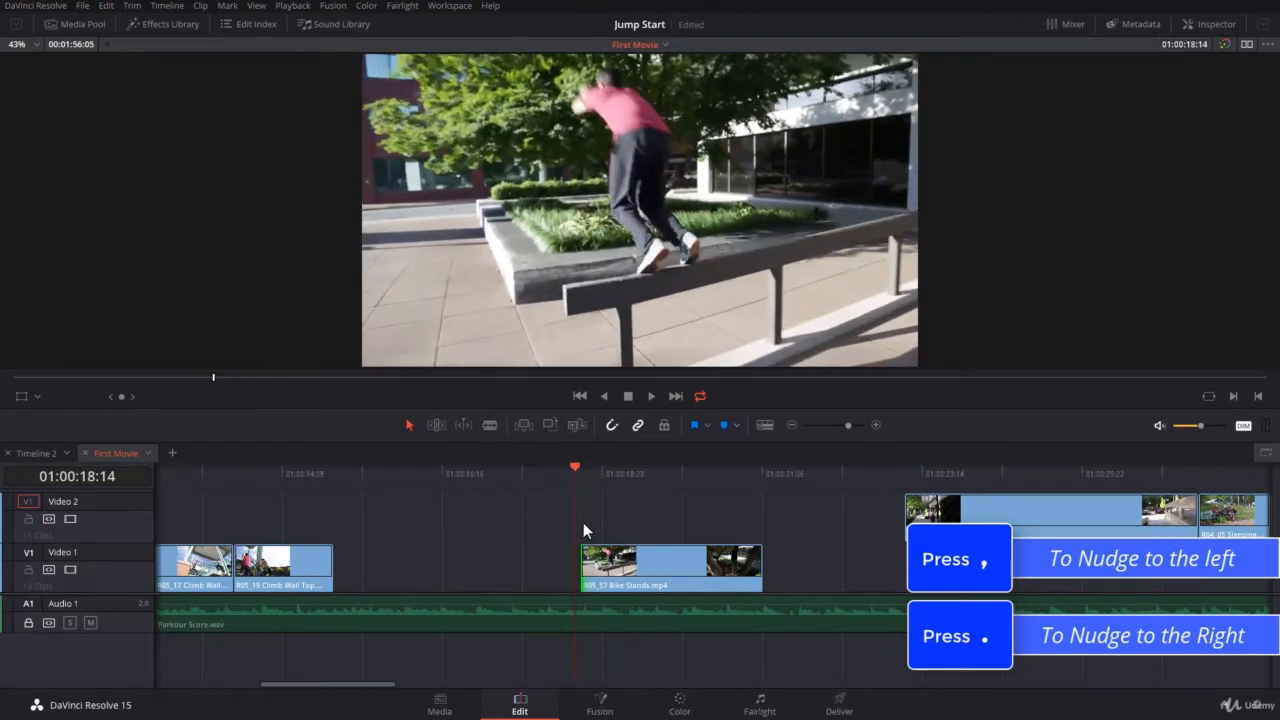
{"action": "key", "text": "period"}
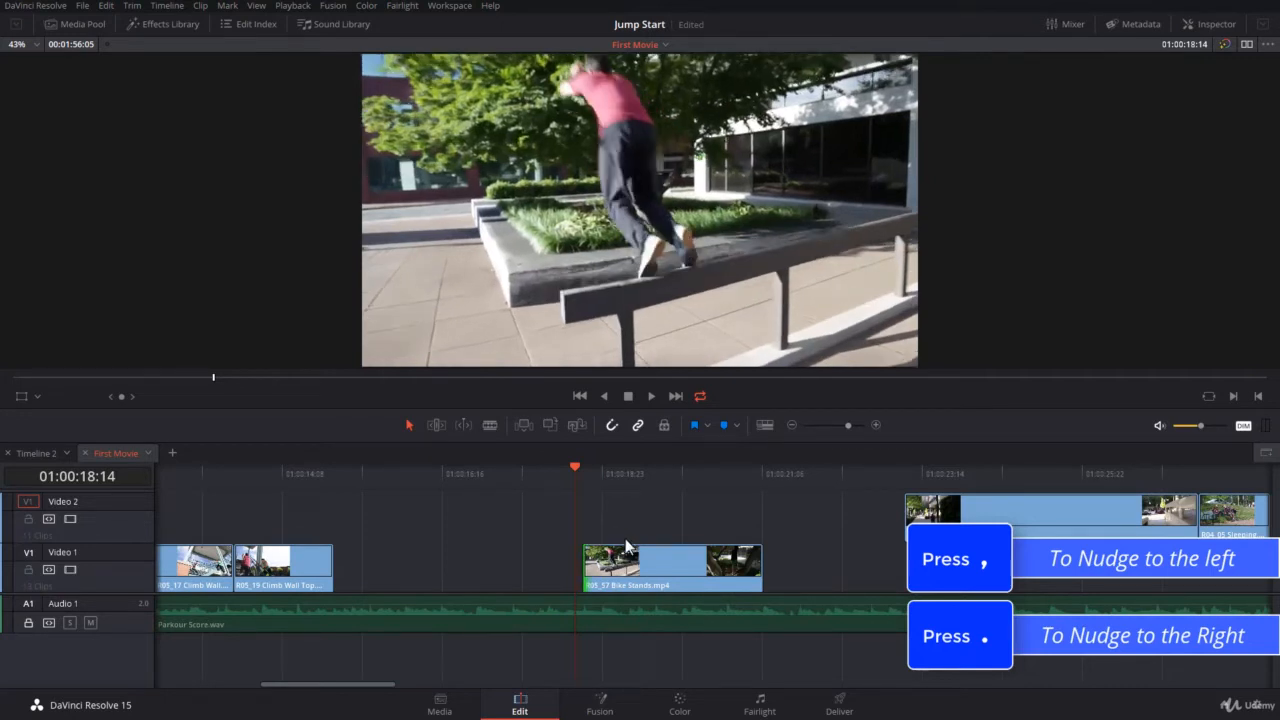
Nudge the start edit of R05_57 Bike Stands three frames later, then eight frames earlier
{"action": "key", "text": "period"}
{"action": "key", "text": "period"}
{"action": "key", "text": "period"}
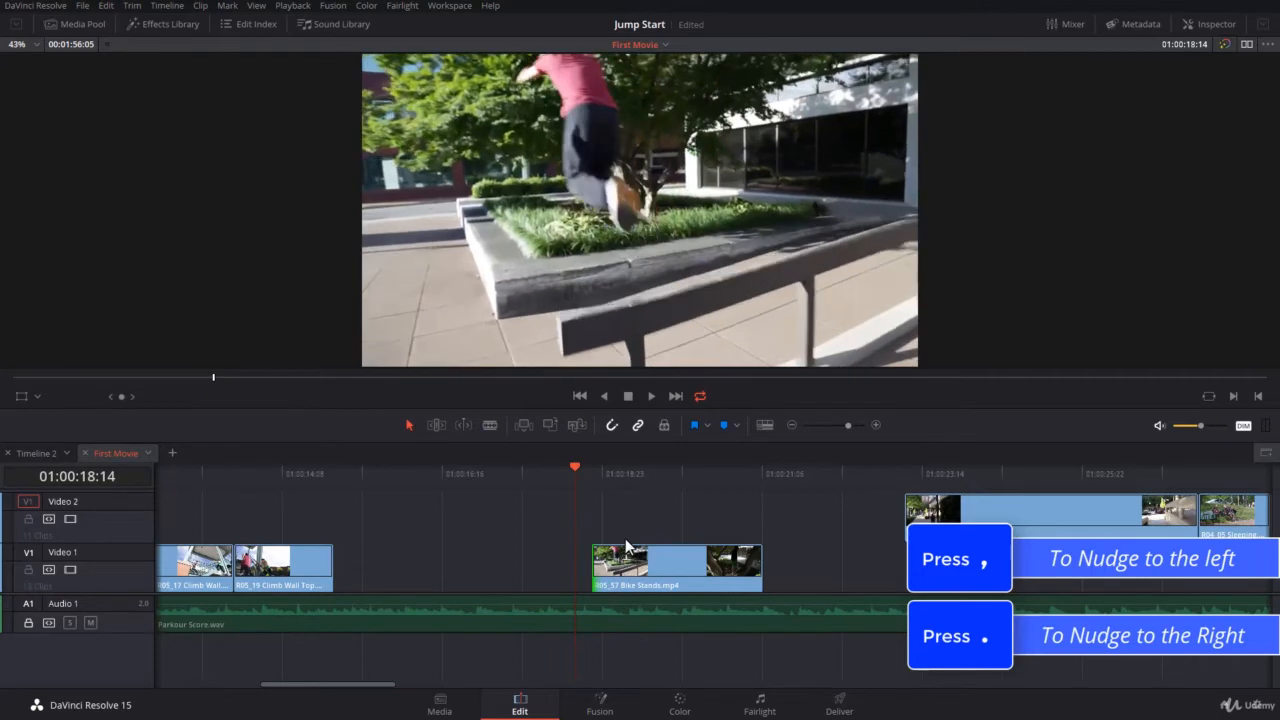
{"action": "key", "text": "comma"}
{"action": "key", "text": "comma"}
{"action": "key", "text": "comma"}
{"action": "key", "text": "comma"}
{"action": "key", "text": "comma"}
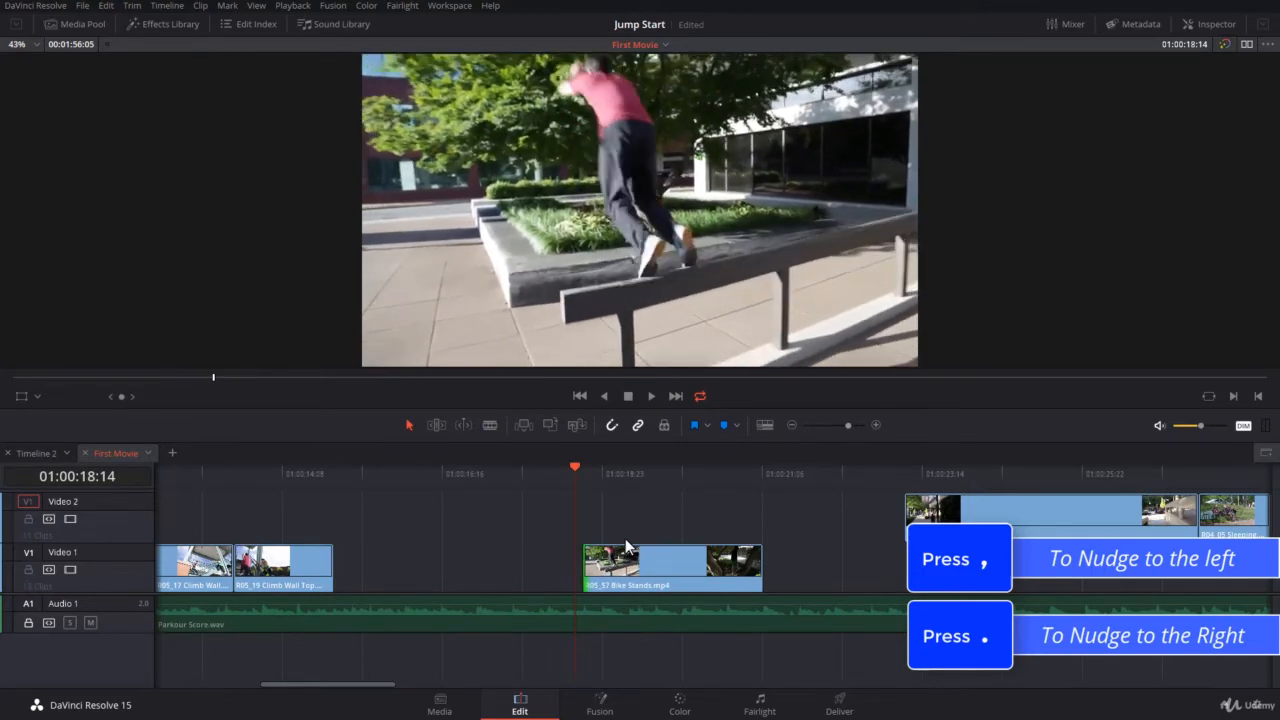
{"action": "key", "text": "comma"}
{"action": "key", "text": "comma"}
{"action": "key", "text": "comma"}
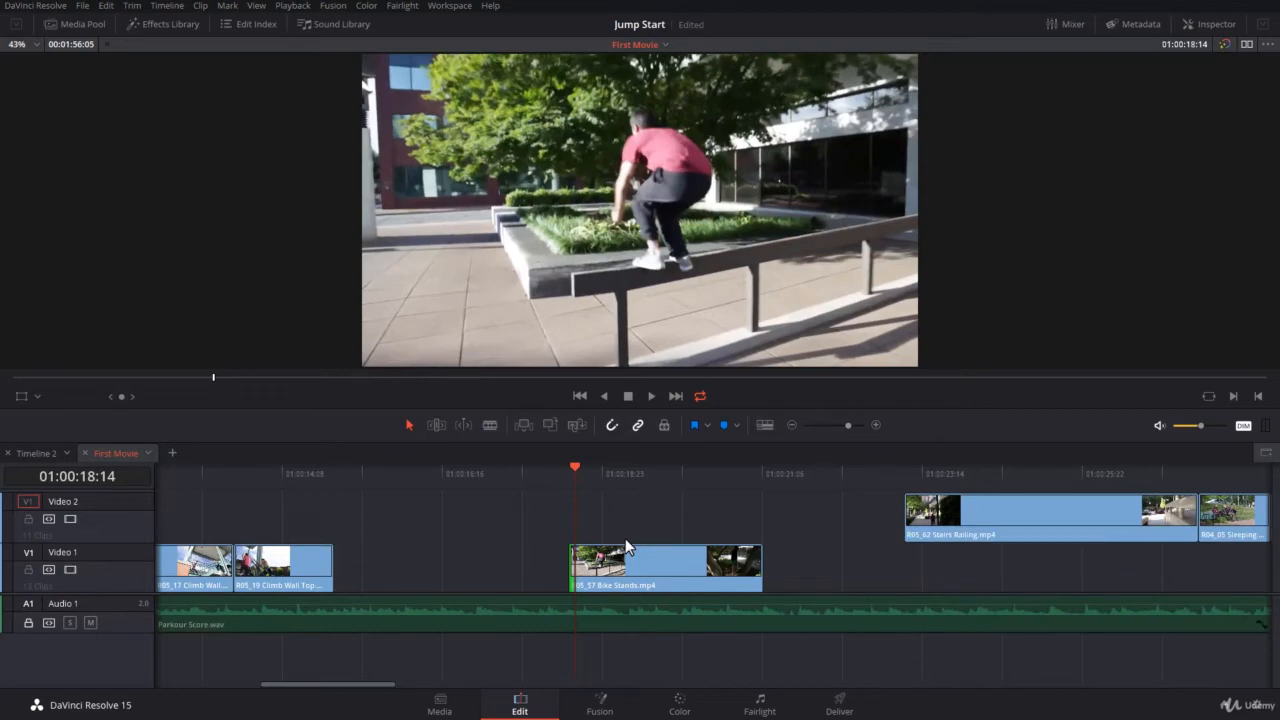
Nudge the start edit of Bike Stands back and forth in multi-frame jumps, settling it slightly earlier with single-frame nudges
{"action": "key", "text": "shift+period"}
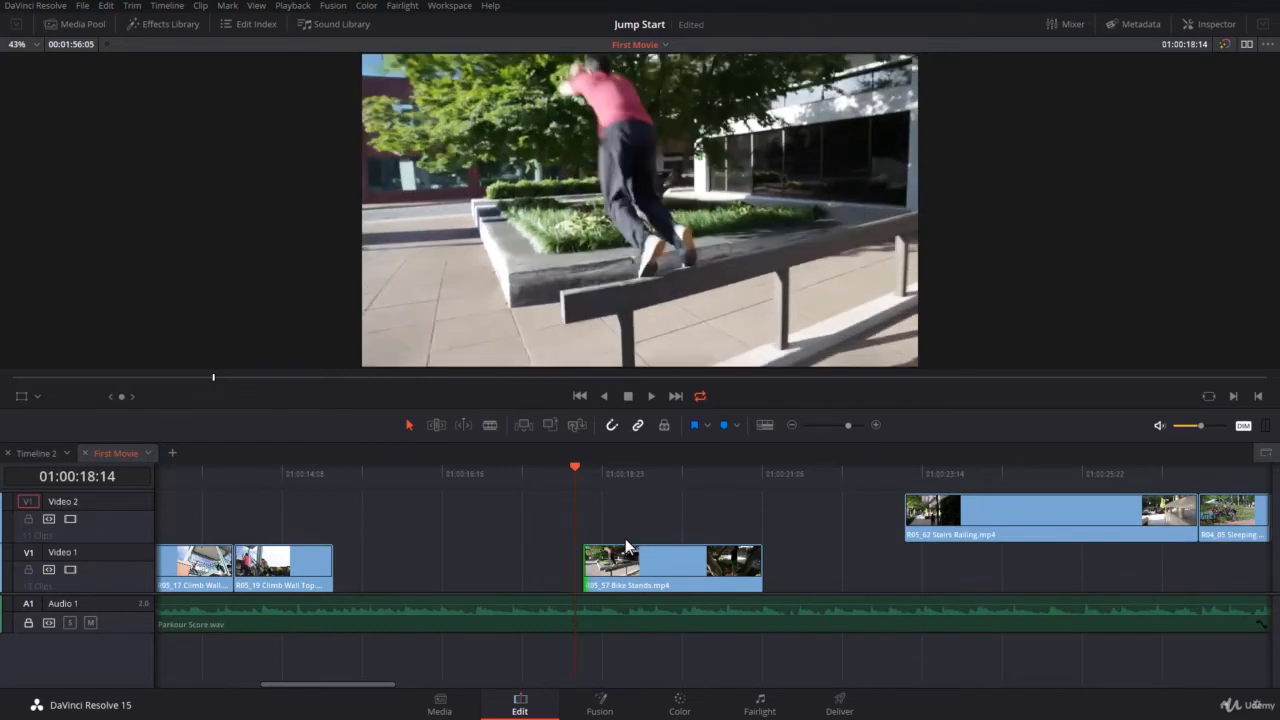
{"action": "key", "text": "shift+period"}
{"action": "key", "text": "shift+comma"}
{"action": "key", "text": "shift+comma"}
{"action": "key", "text": "shift+period"}
{"action": "key", "text": "comma"}
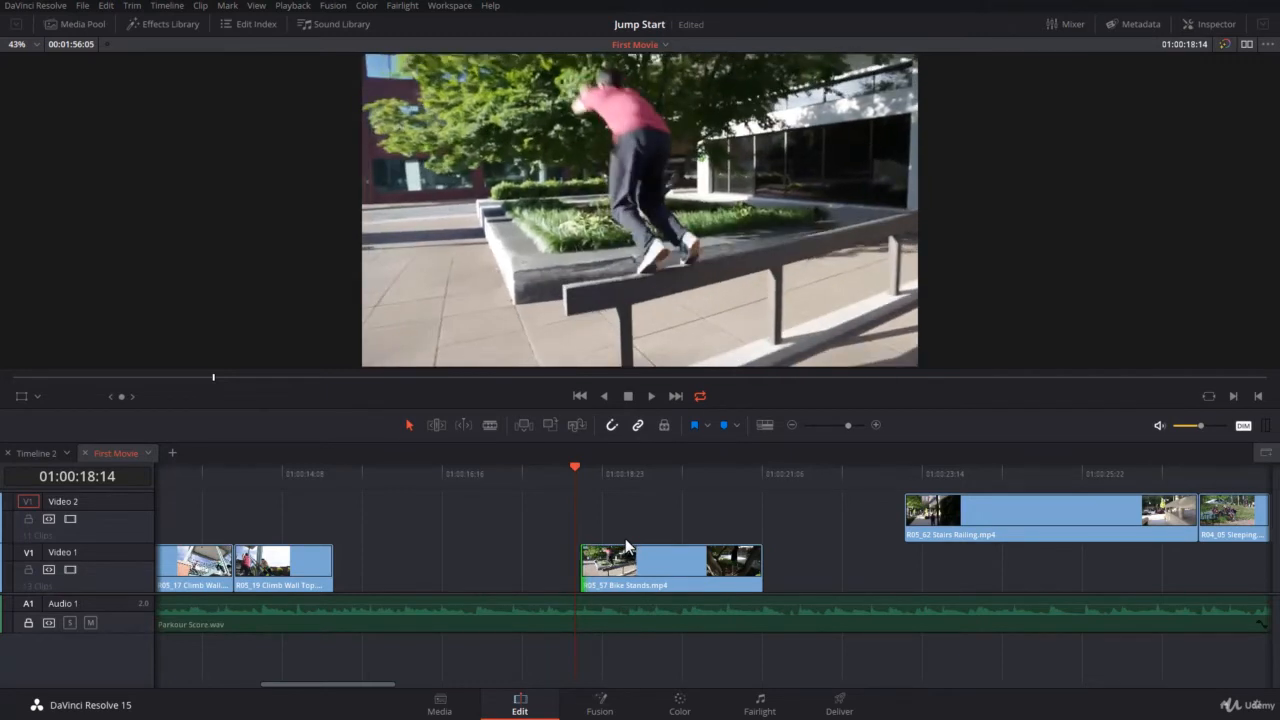
{"action": "key", "text": "shift+comma"}
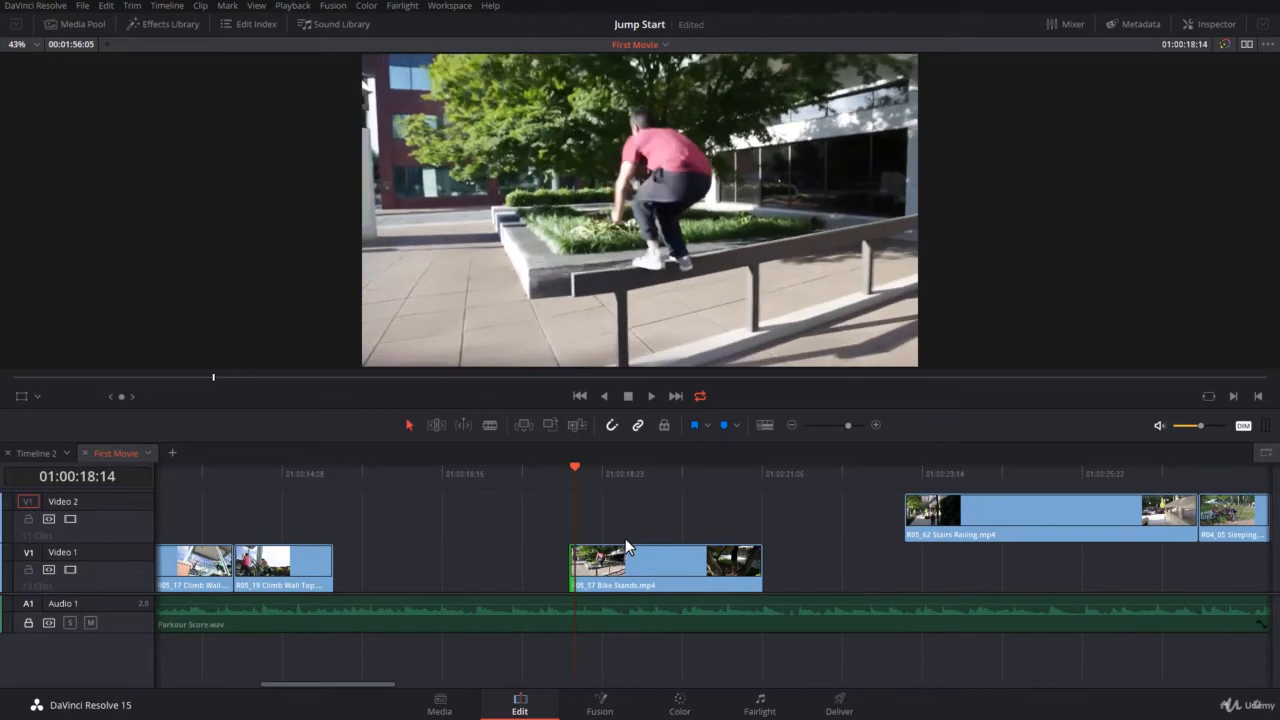
{"action": "key", "text": "comma"}
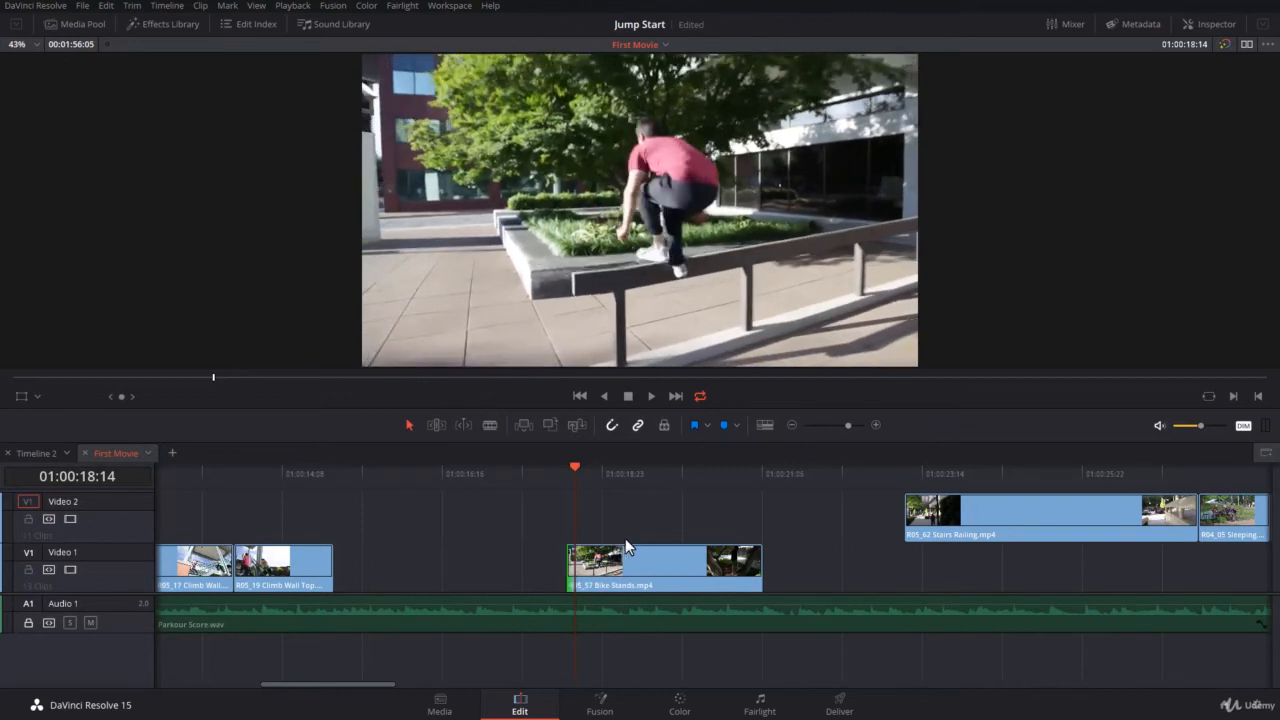
Select the end edit point of R05_57 Bike Stands and park the playhead on its last frame at 01:00:21:06
{"action": "left_click", "coordinate": [758, 557]}
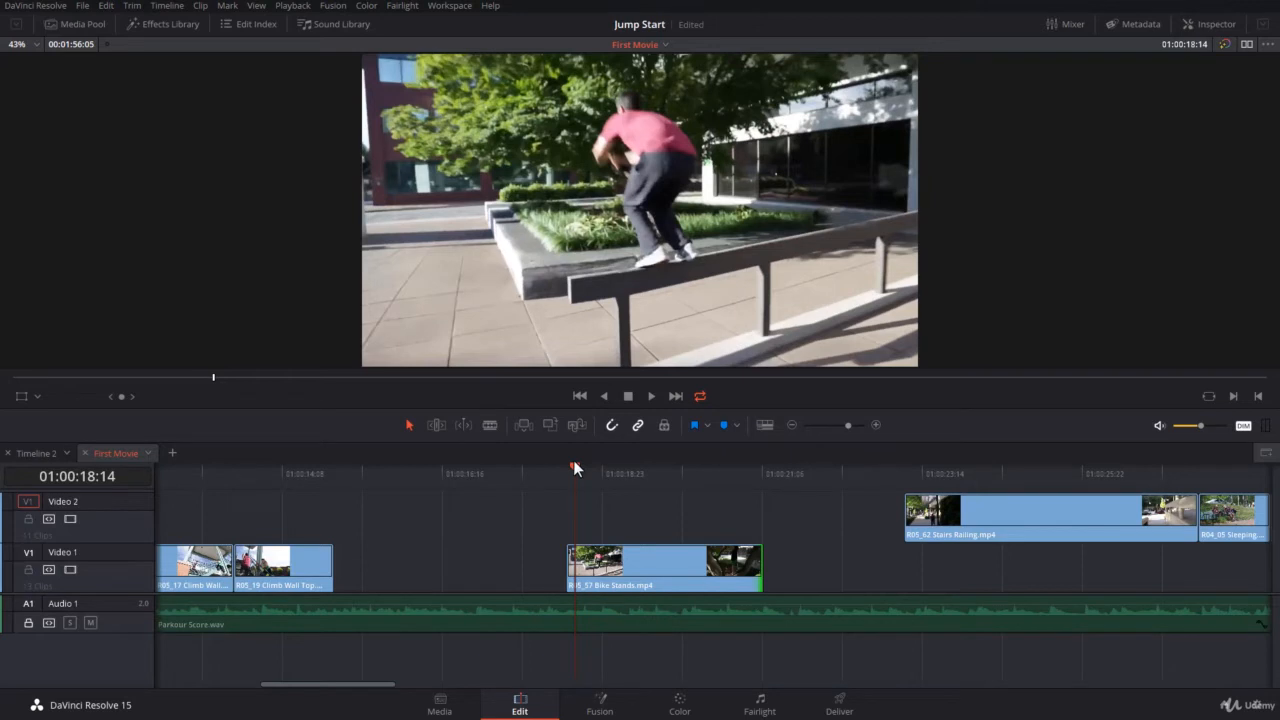
{"action": "key", "text": "Down"}
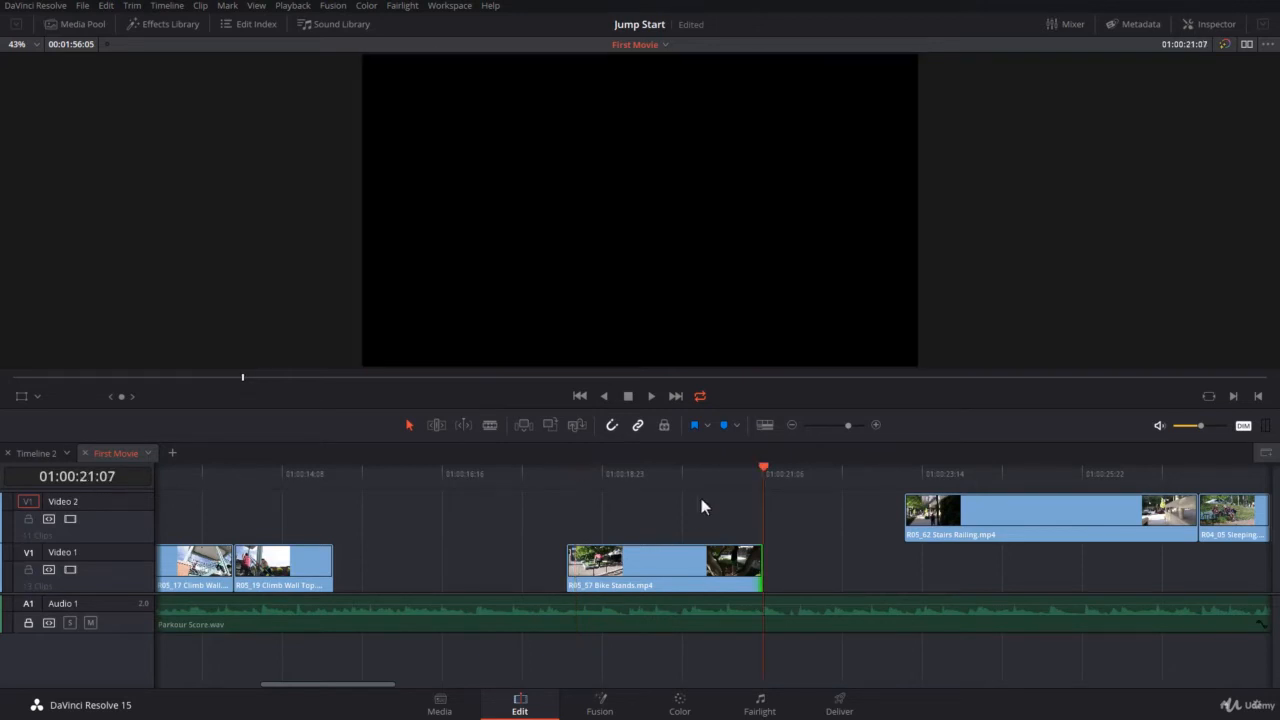
{"action": "key", "text": "Left"}
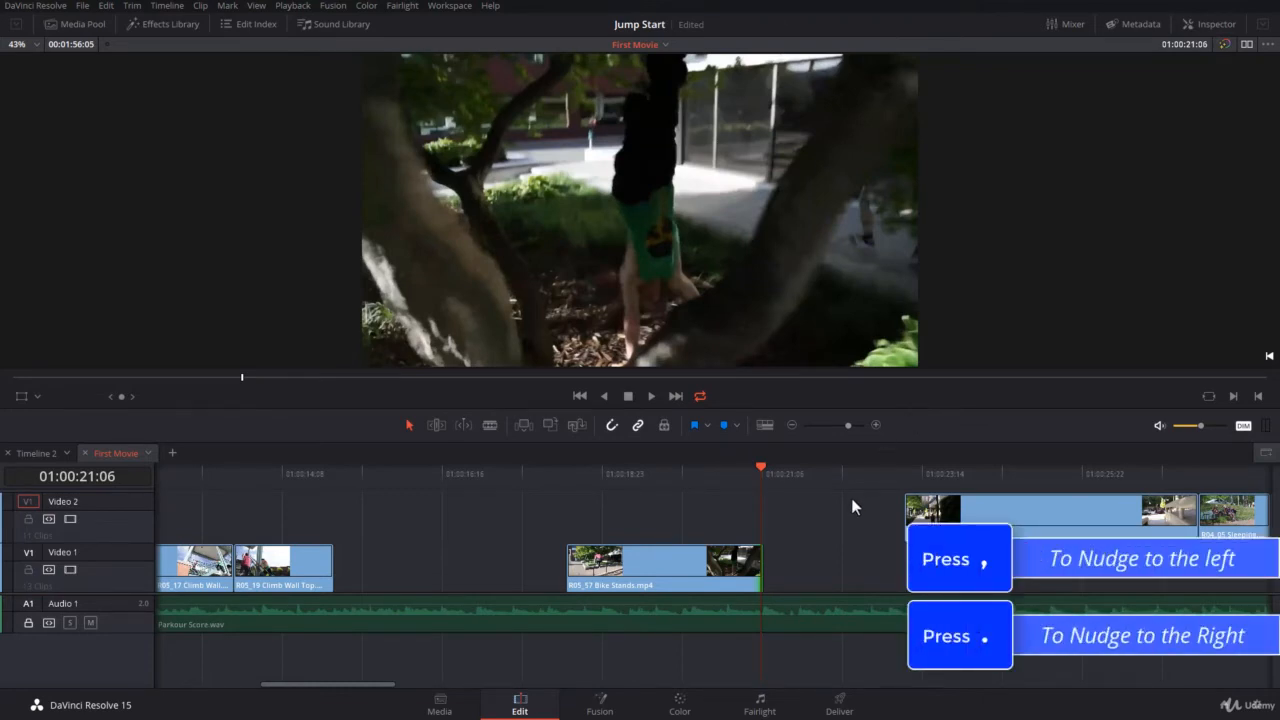
Nudge the end edit of Bike Stands eight frames earlier, then five frames later
{"action": "key", "text": "comma"}
{"action": "key", "text": "comma"}
{"action": "key", "text": "comma"}
{"action": "key", "text": "comma"}
{"action": "key", "text": "comma"}
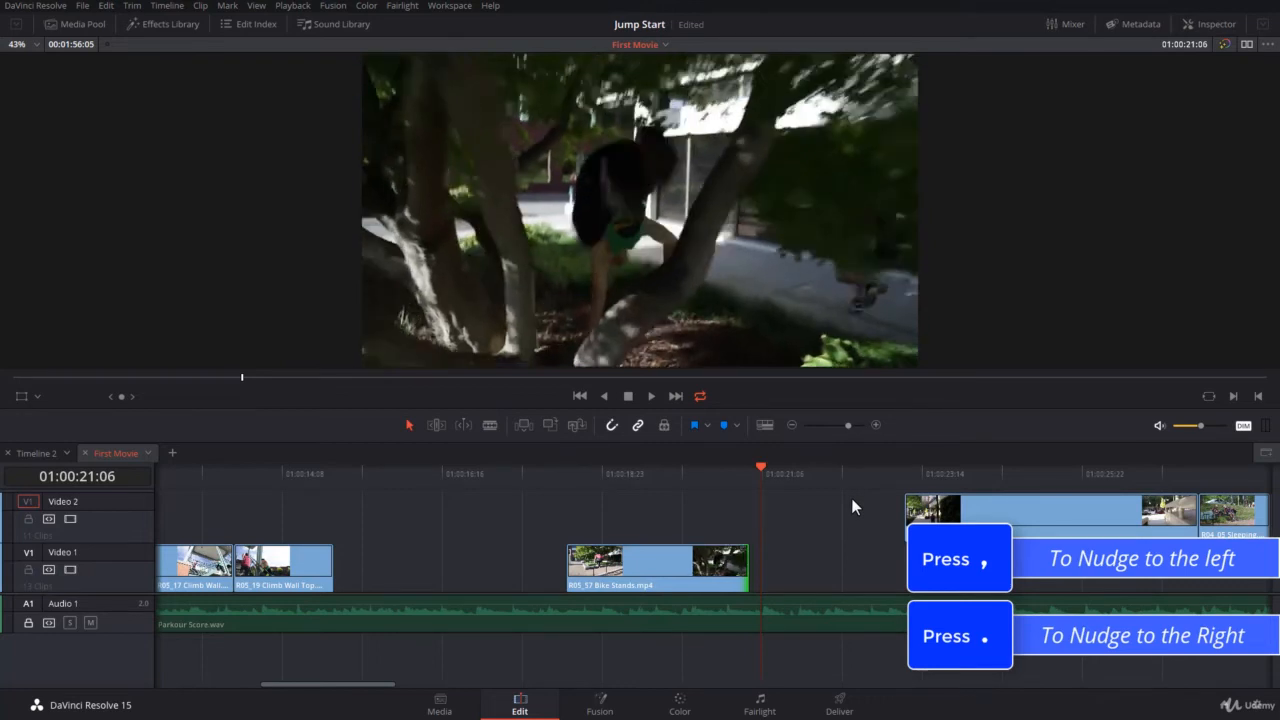
{"action": "key", "text": "comma"}
{"action": "key", "text": "comma"}
{"action": "key", "text": "comma"}
{"action": "key", "text": "period"}
{"action": "key", "text": "period"}
{"action": "key", "text": "period"}
{"action": "key", "text": "period"}
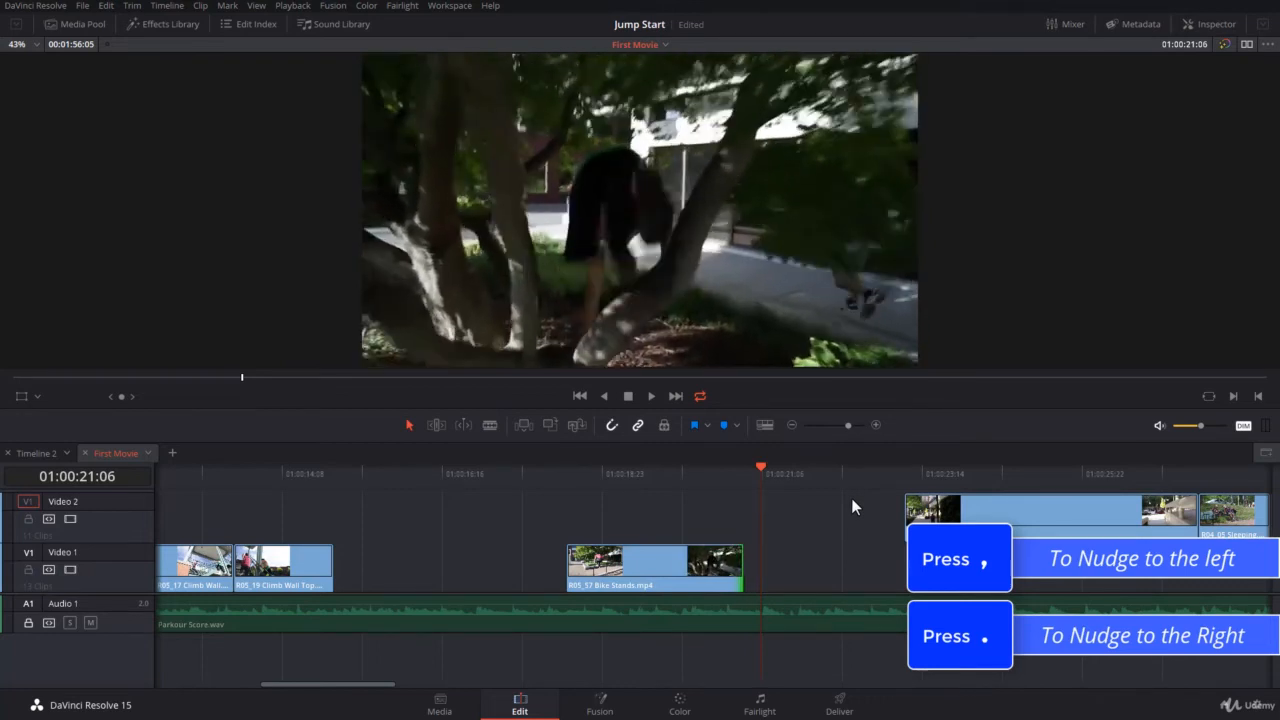
{"action": "key", "text": "period"}
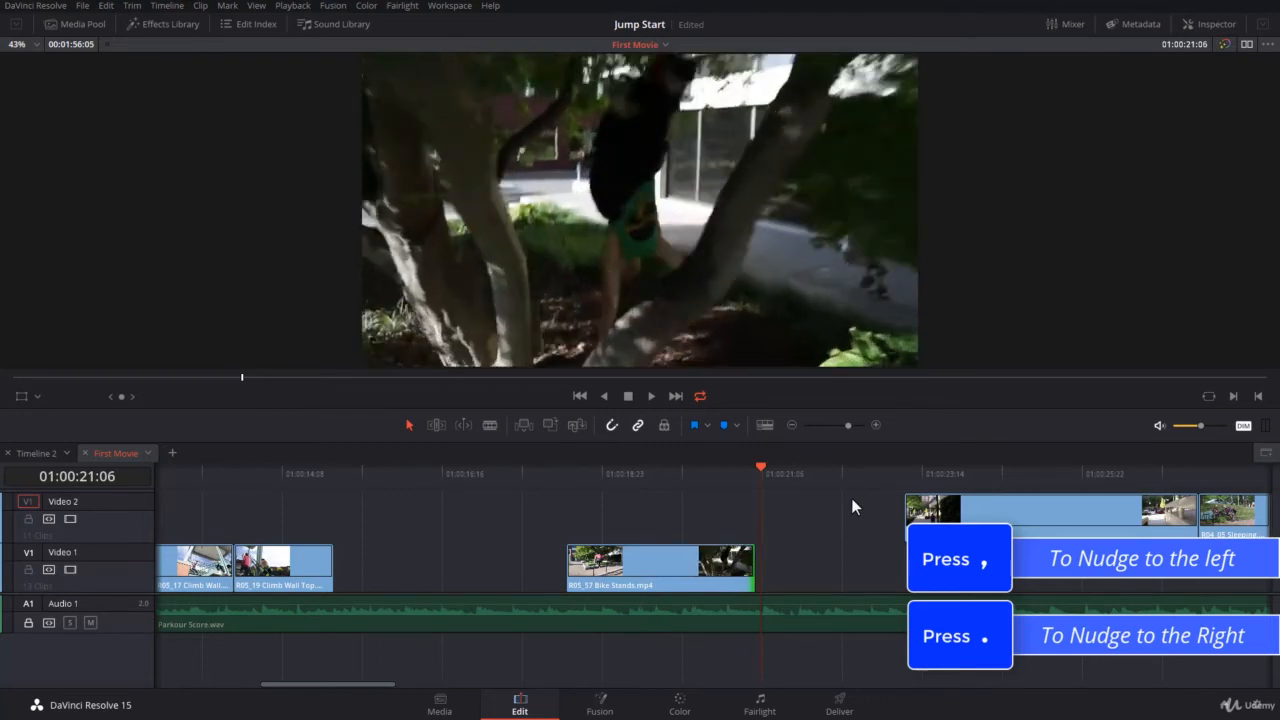
Nudge the end edit of Bike Stands six frames earlier, then six frames later
{"action": "key", "text": "comma"}
{"action": "key", "text": "comma"}
{"action": "key", "text": "comma"}
{"action": "key", "text": "comma"}
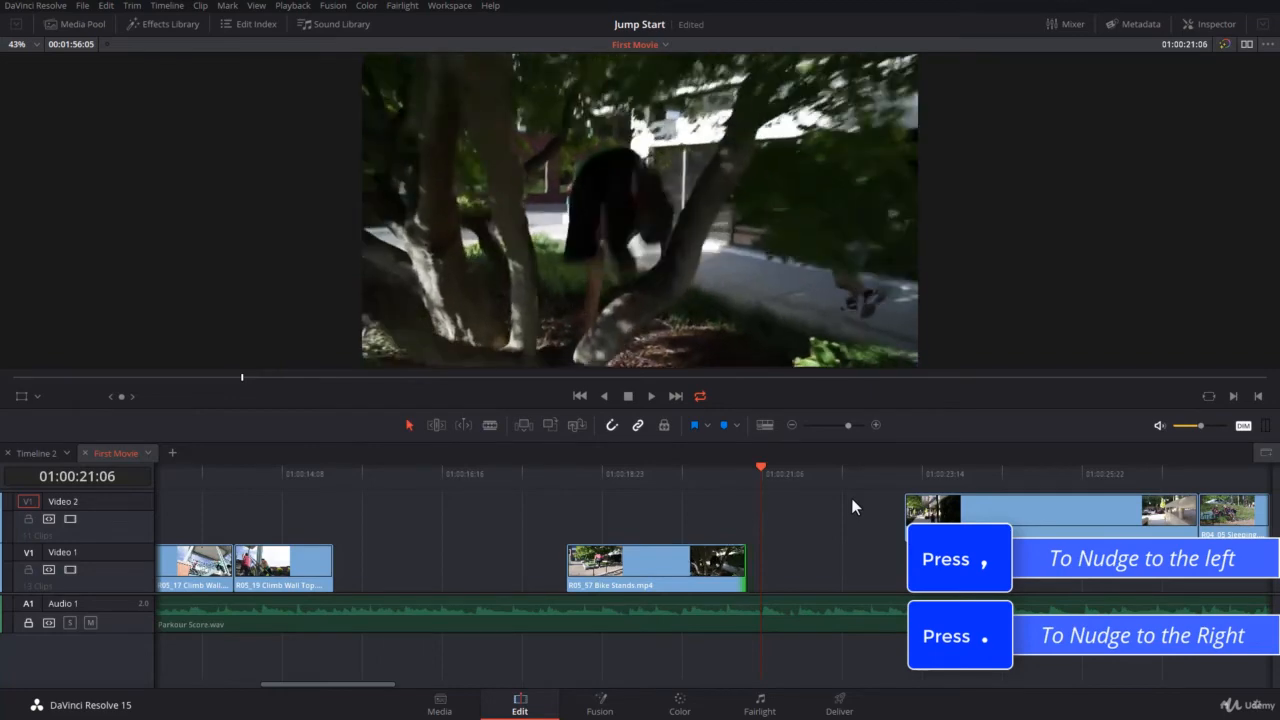
{"action": "key", "text": "comma"}
{"action": "key", "text": "comma"}
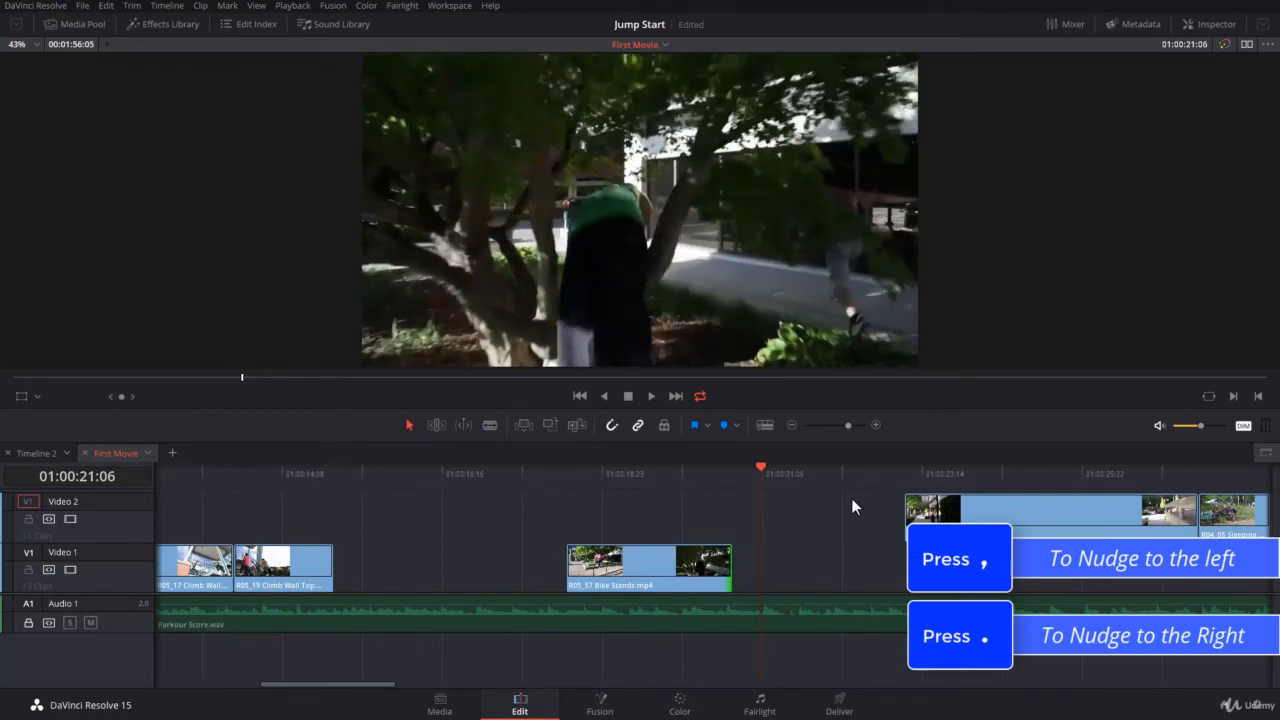
{"action": "key", "text": "period"}
{"action": "key", "text": "period"}
{"action": "key", "text": "period"}
{"action": "key", "text": "period"}
{"action": "key", "text": "period"}
{"action": "key", "text": "period"}
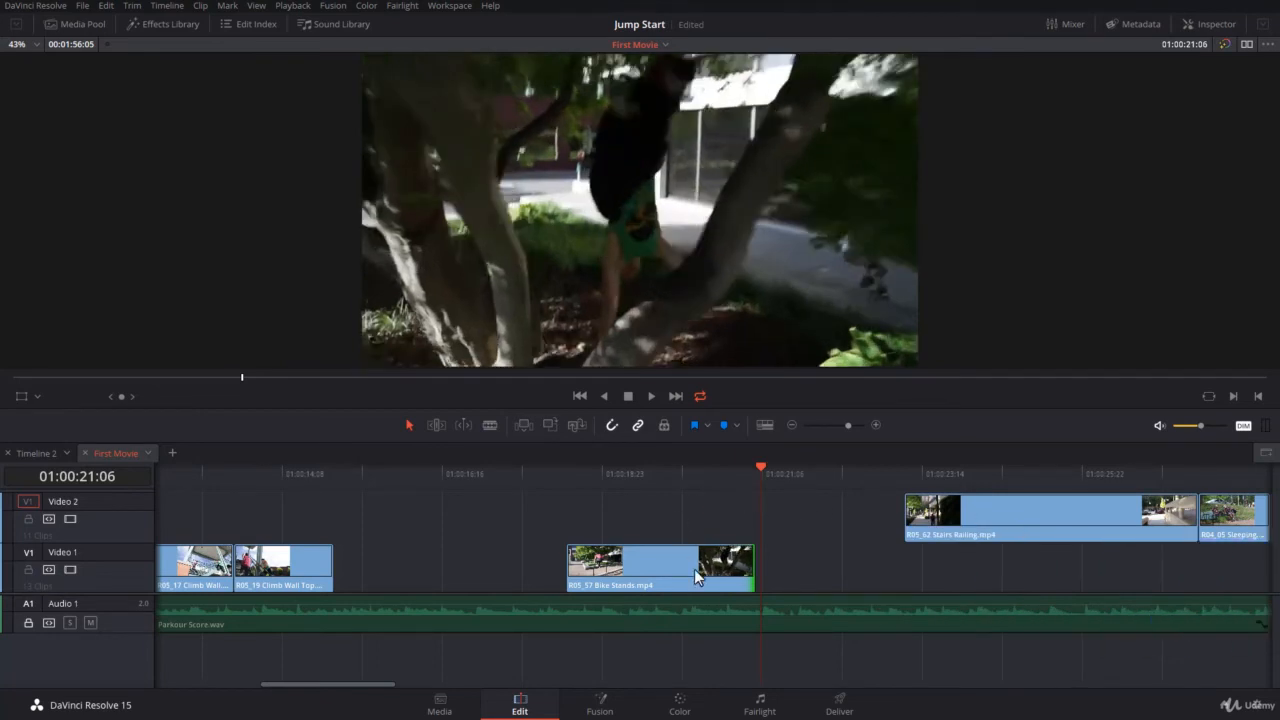
Select in turn the gaps before and after Bike Stands on Video 1 and the gap above it on Video 2
{"action": "left_click", "coordinate": [472, 575]}
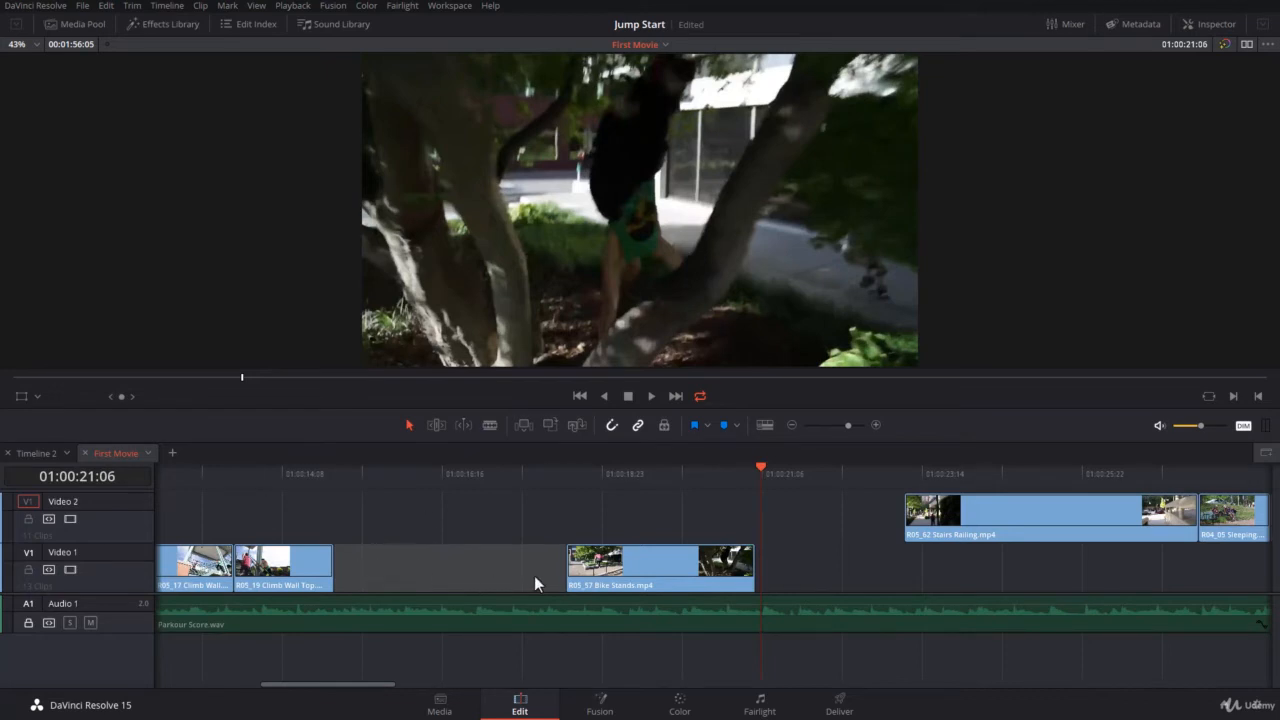
{"action": "left_click", "coordinate": [810, 570]}
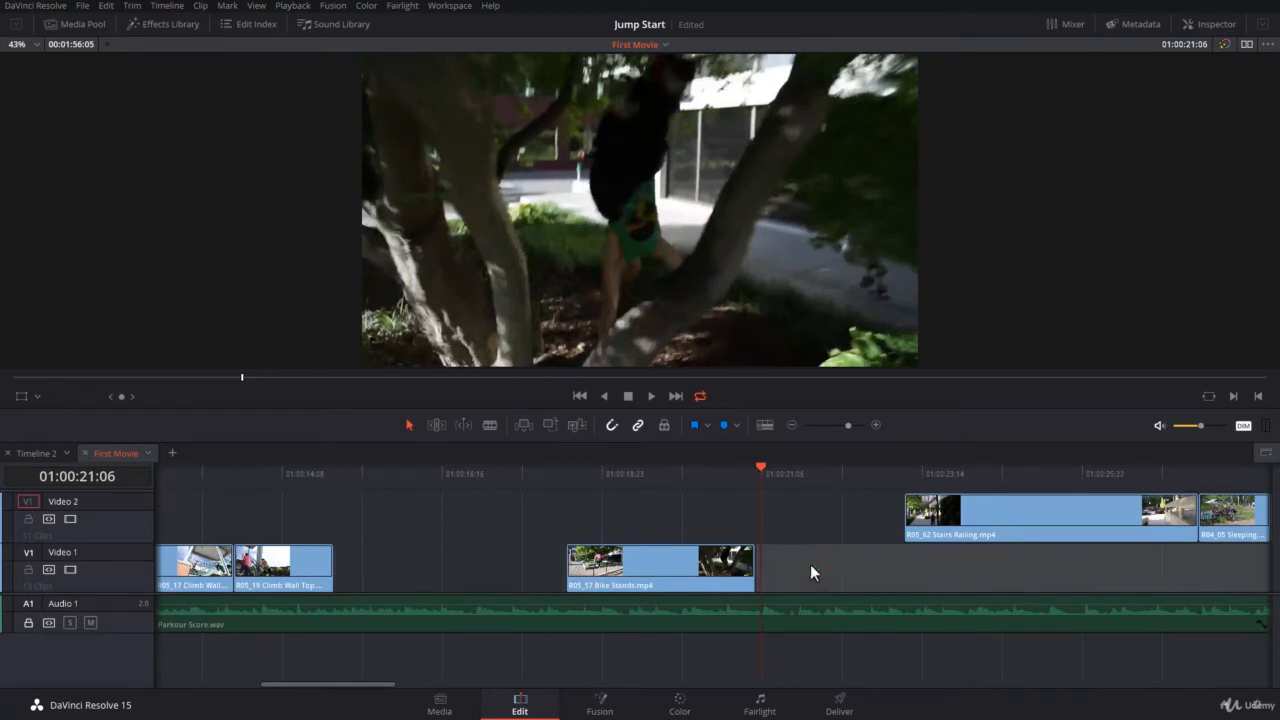
{"action": "left_click", "coordinate": [824, 535]}
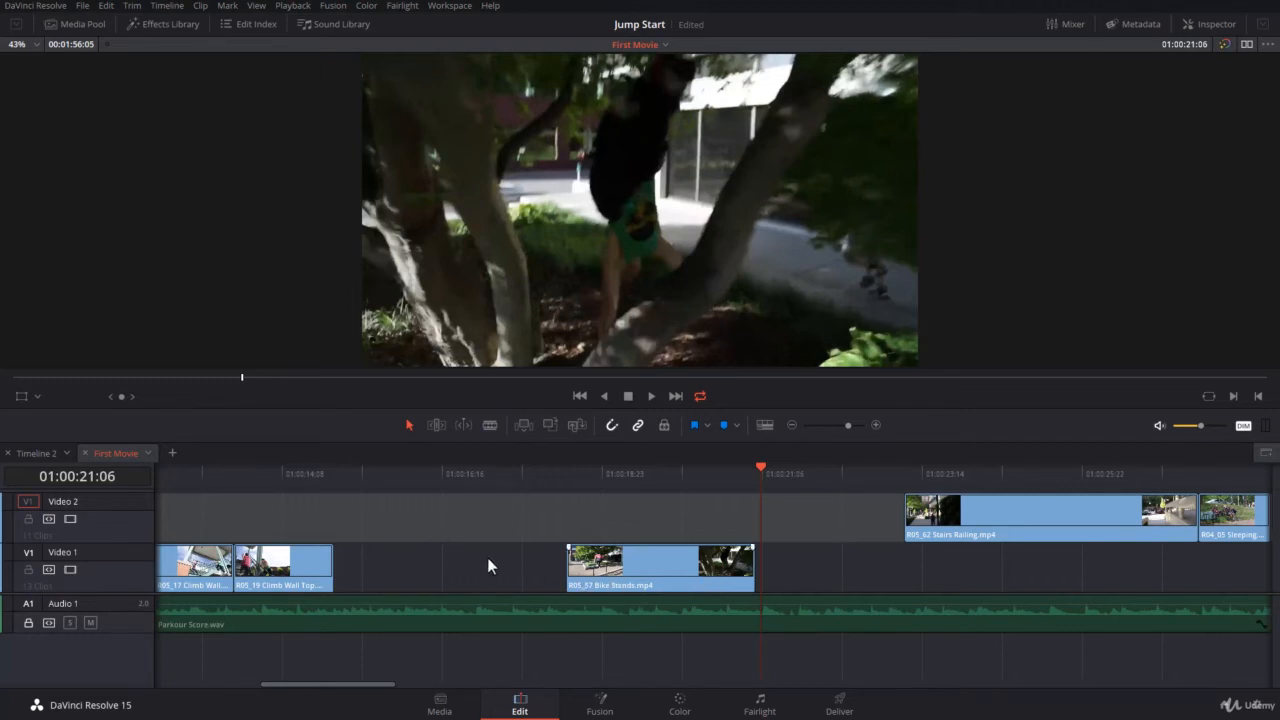
Ripple delete the gap between R05_19 Climb Wall Top and R05_57 Bike Stands on Video 1
{"action": "key", "text": "shift+z"}
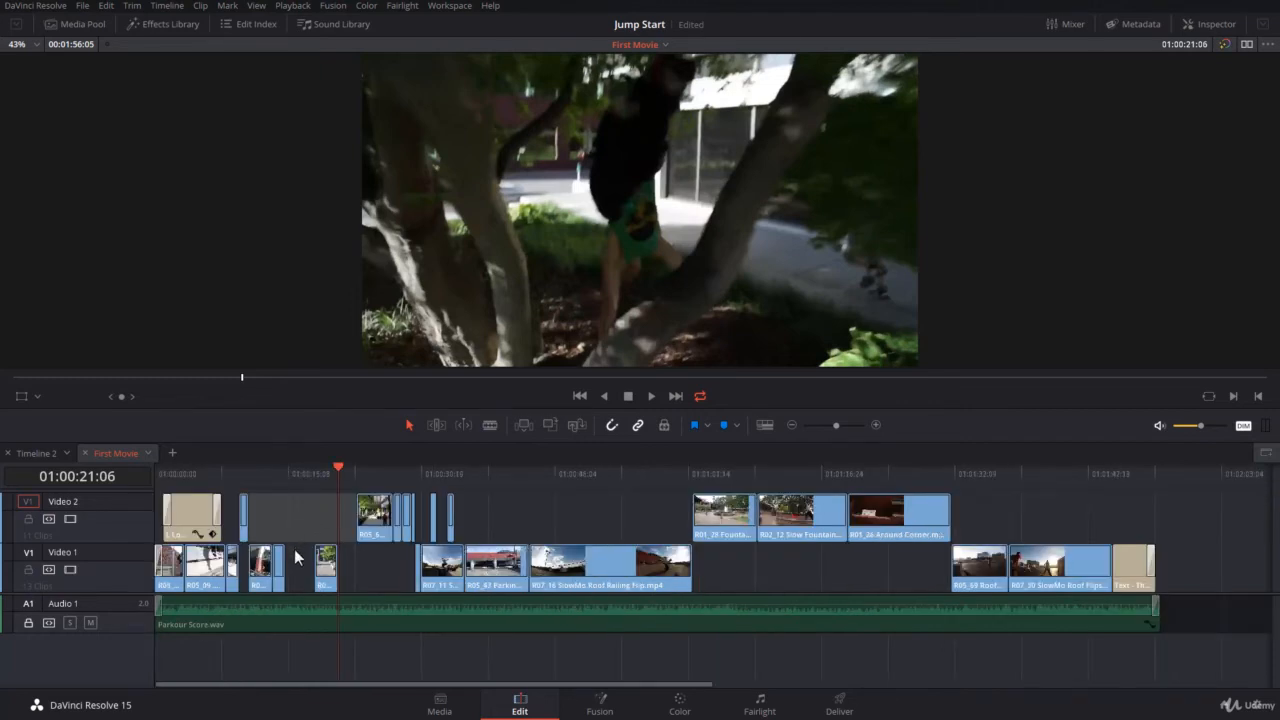
{"action": "left_click", "coordinate": [305, 578]}
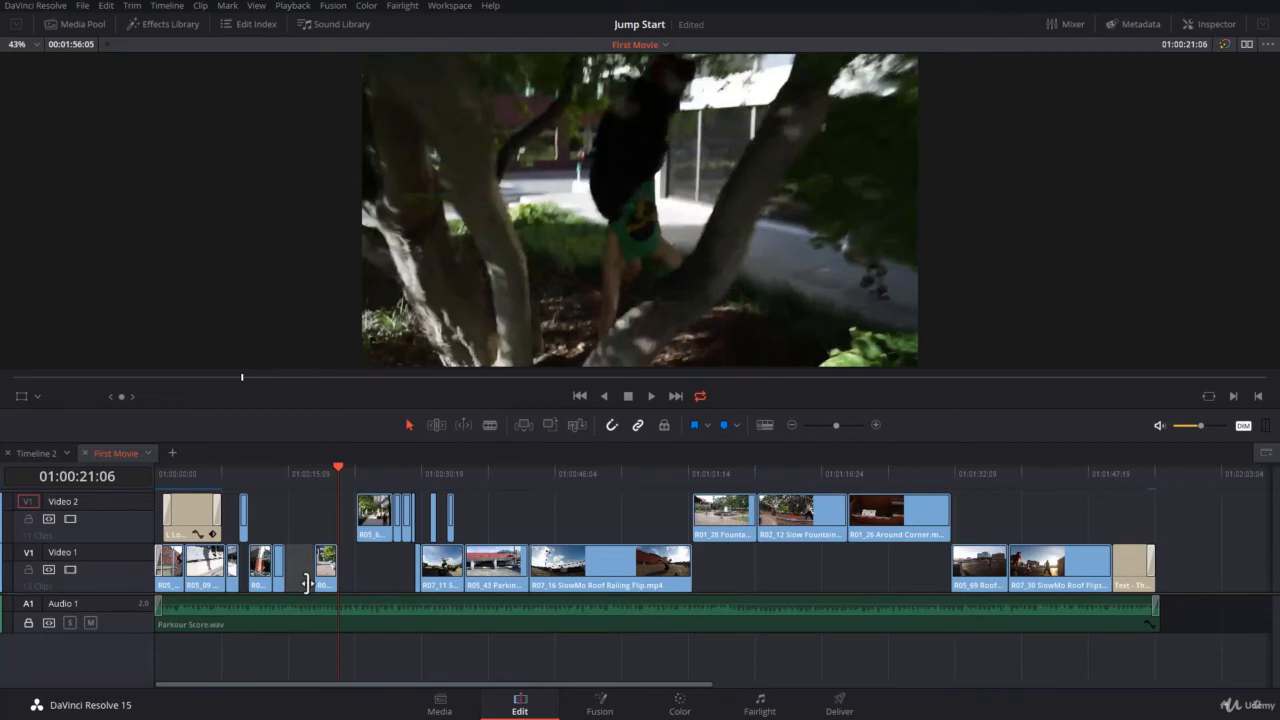
{"action": "key", "text": "Delete"}
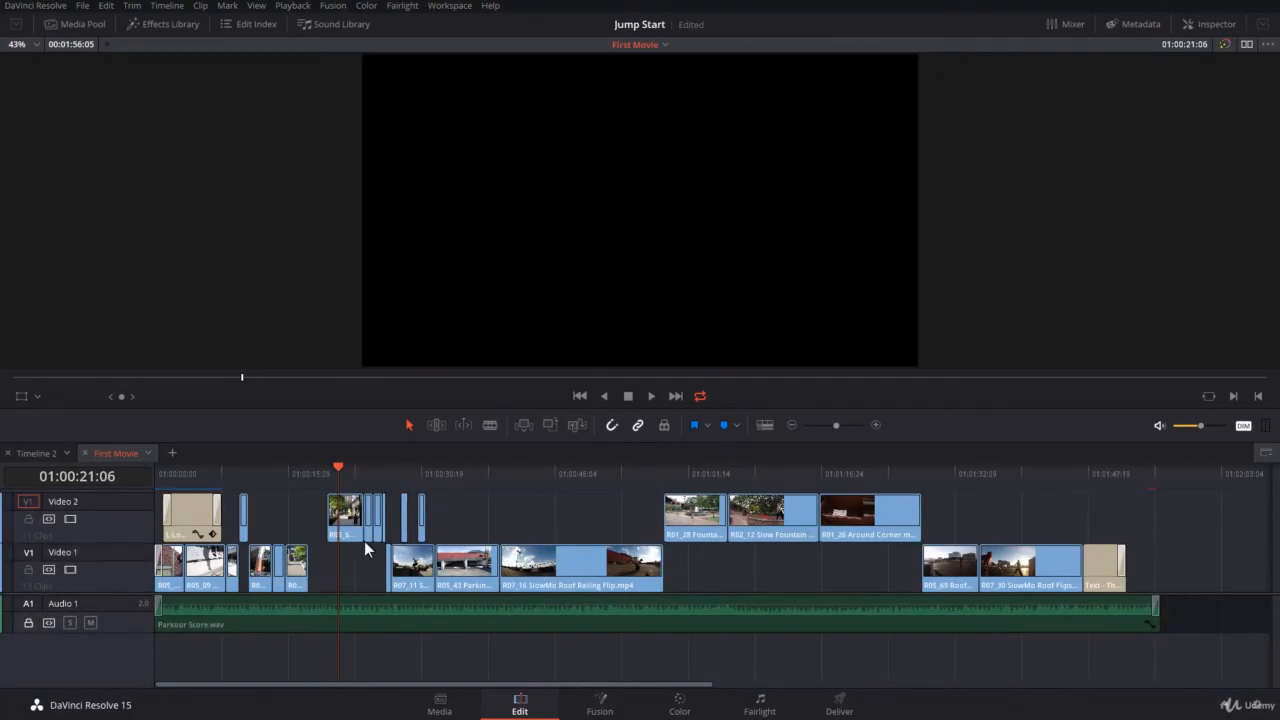
Try to close the next gap by selecting all clips from R05_62 Stairs Railing forward and moving them against Bike Stands, then undo it
{"action": "left_click", "coordinate": [291, 516]}
{"action": "left_click", "coordinate": [359, 573]}
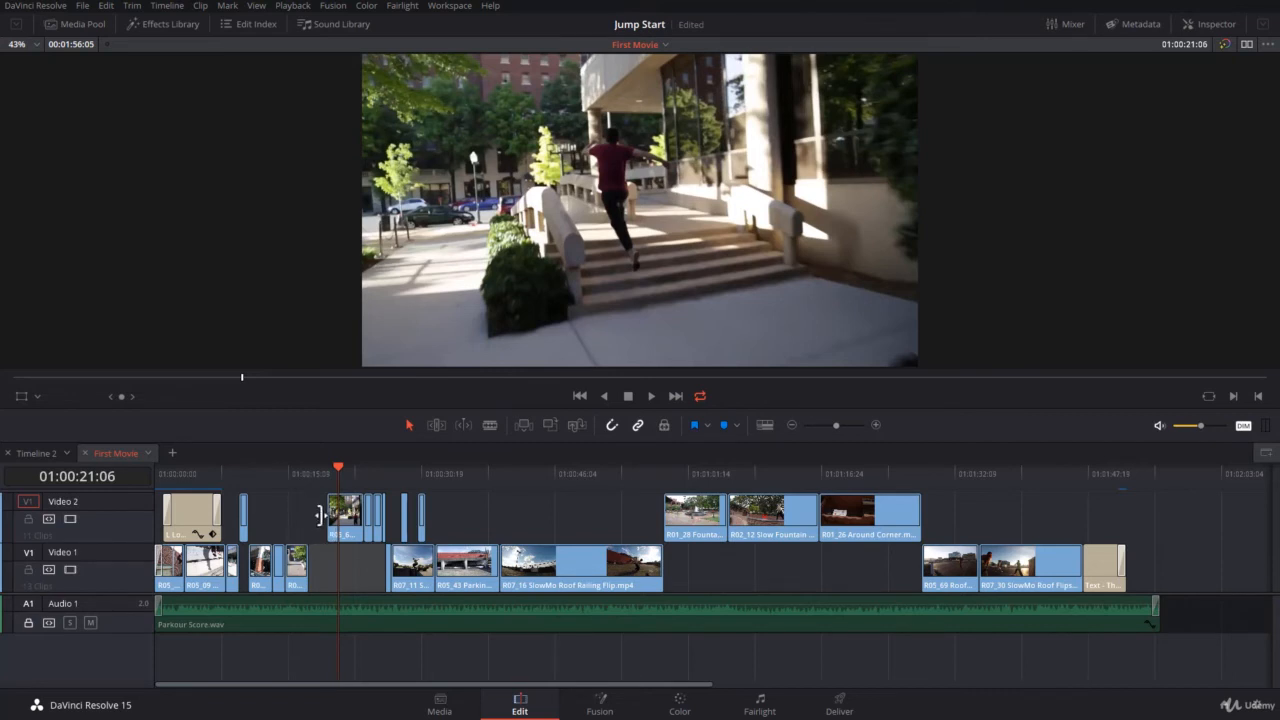
{"action": "left_click", "coordinate": [298, 567]}
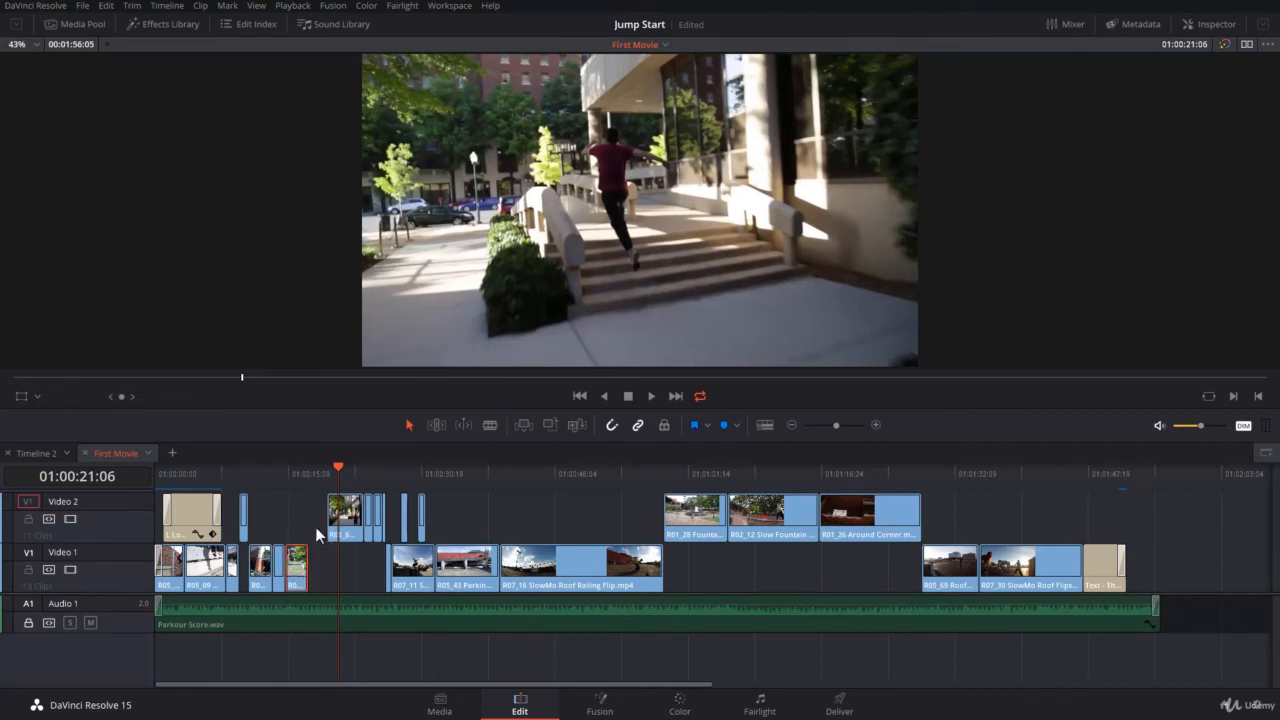
{"action": "left_click", "coordinate": [345, 530]}
{"action": "key", "text": "alt+y"}
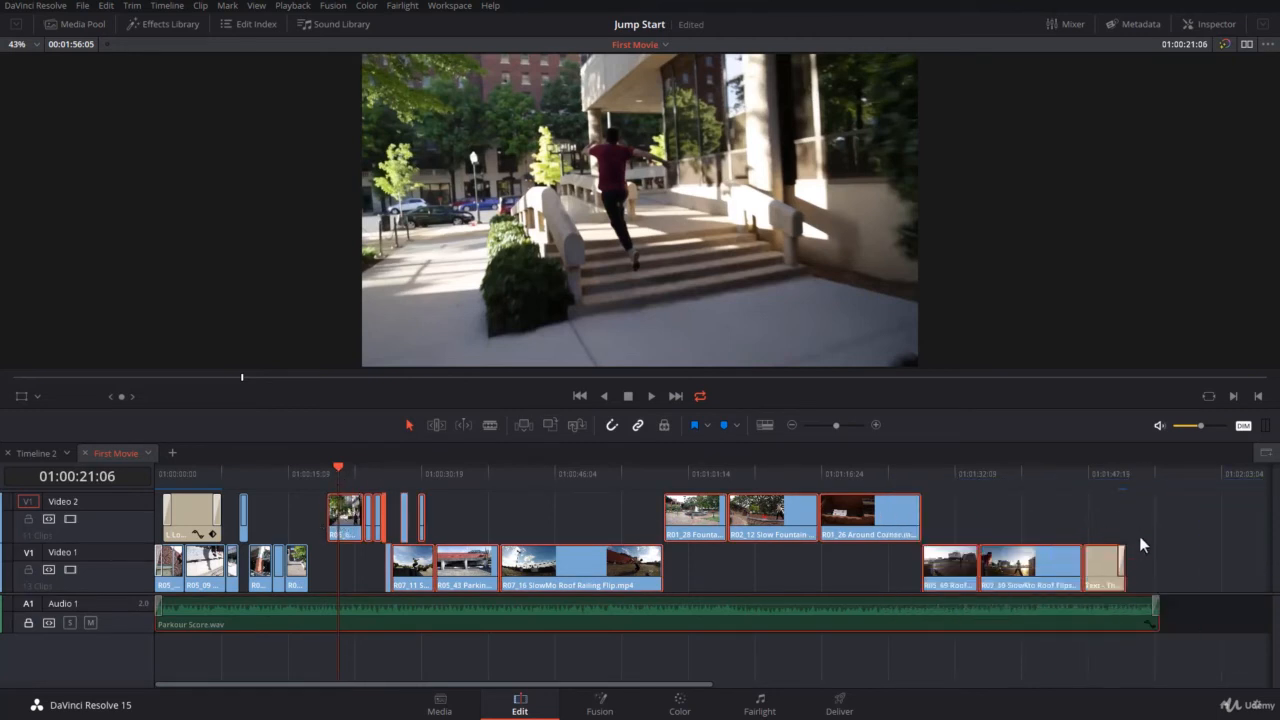
{"action": "left_click_drag", "start_coordinate": [352, 535], "coordinate": [322, 533]}
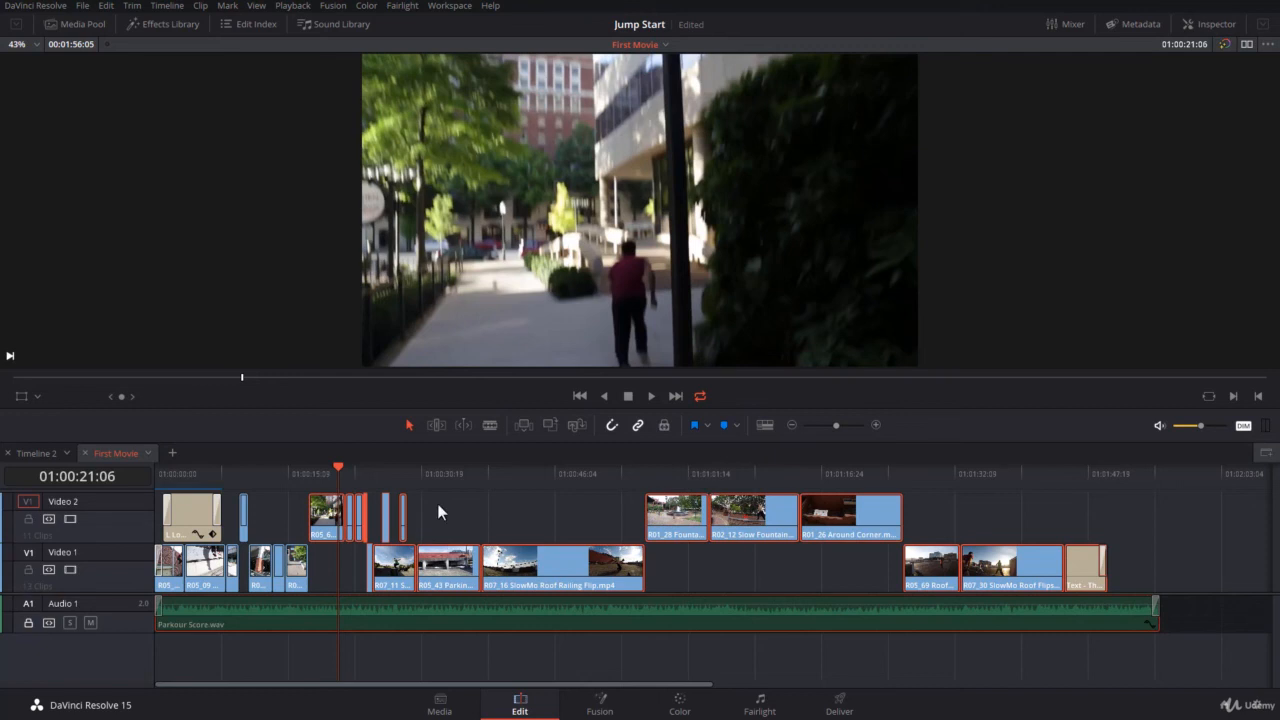
{"action": "key", "text": "ctrl+z"}
Mark the empty range from 01:00:17:20 to 01:00:19:24 between Bike Stands and Stairs Railing and ripple delete it
{"action": "left_click", "coordinate": [319, 510]}
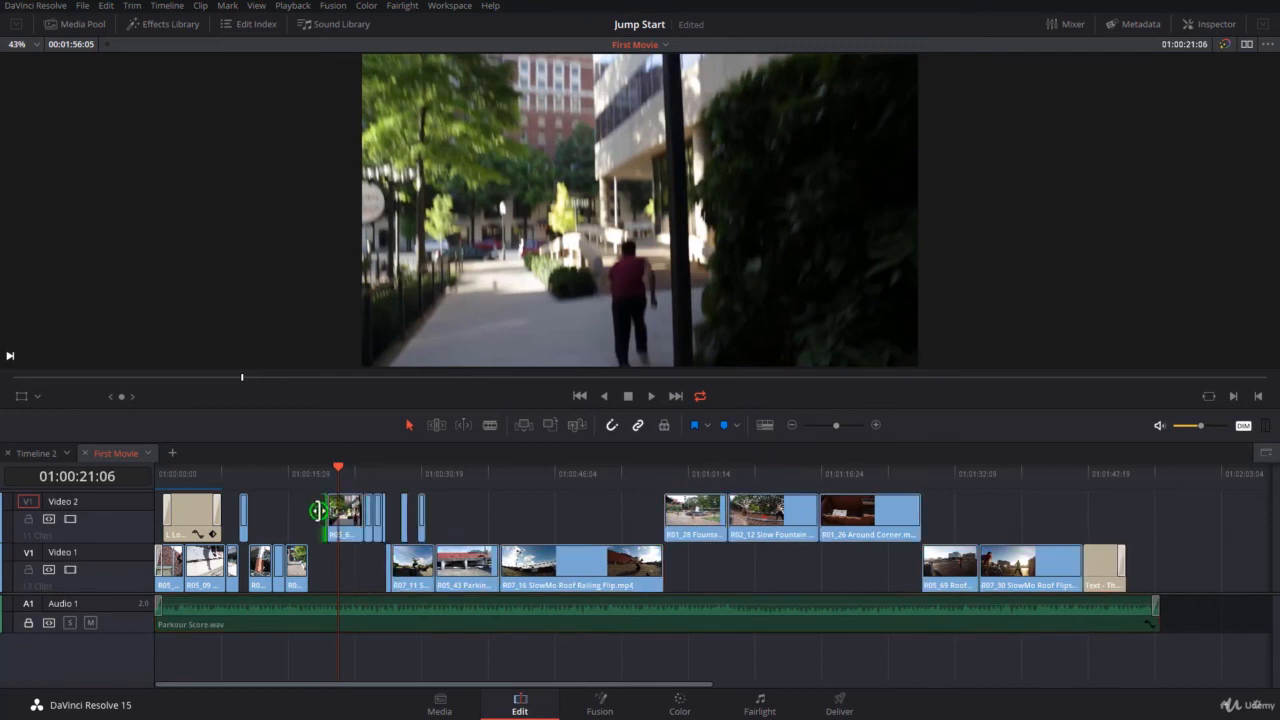
{"action": "left_click_drag", "start_coordinate": [313, 478], "coordinate": [326, 481]}
{"action": "key", "text": "o"}
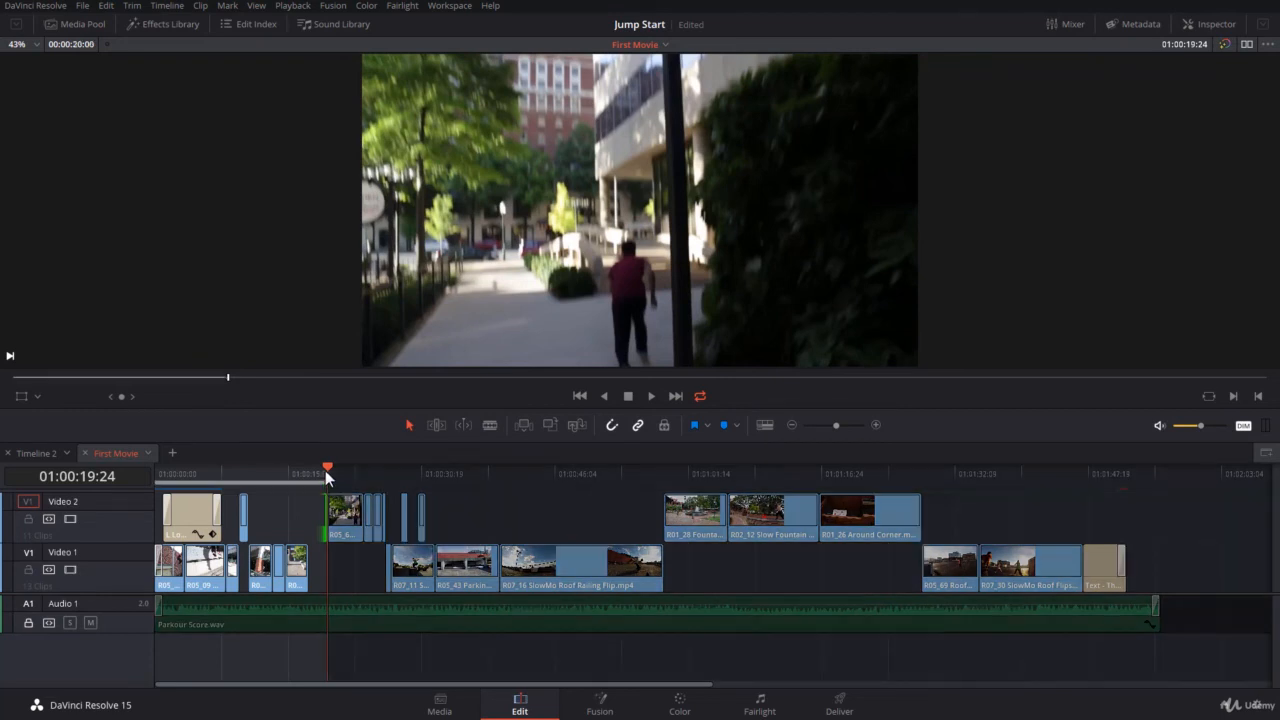
{"action": "left_click", "coordinate": [305, 473]}
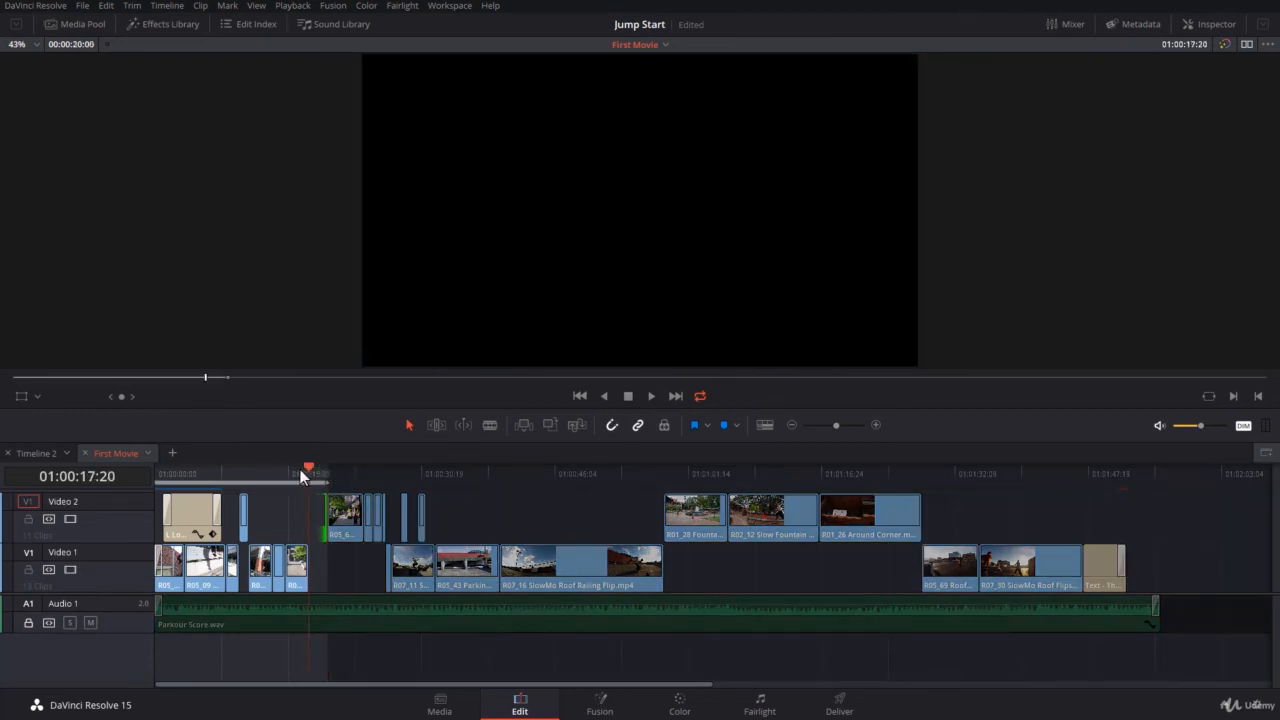
{"action": "key", "text": "i"}
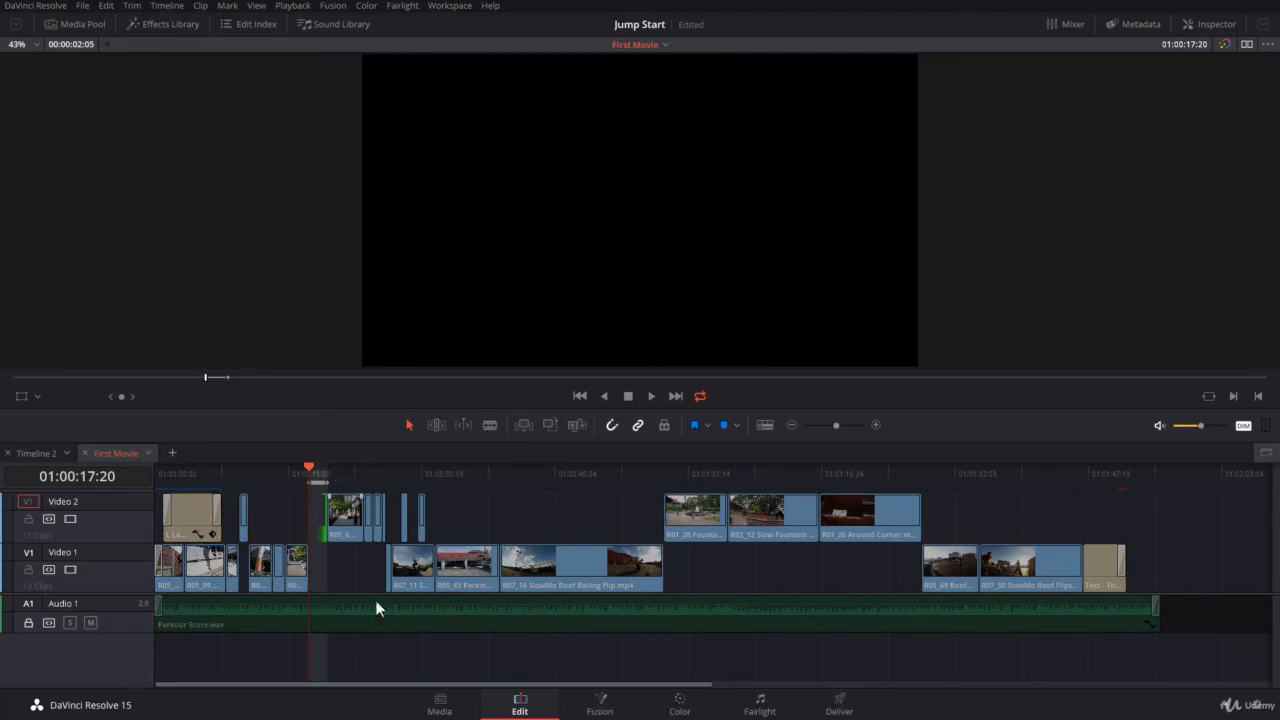
{"action": "left_click", "coordinate": [386, 648]}
{"action": "key", "text": "Delete"}
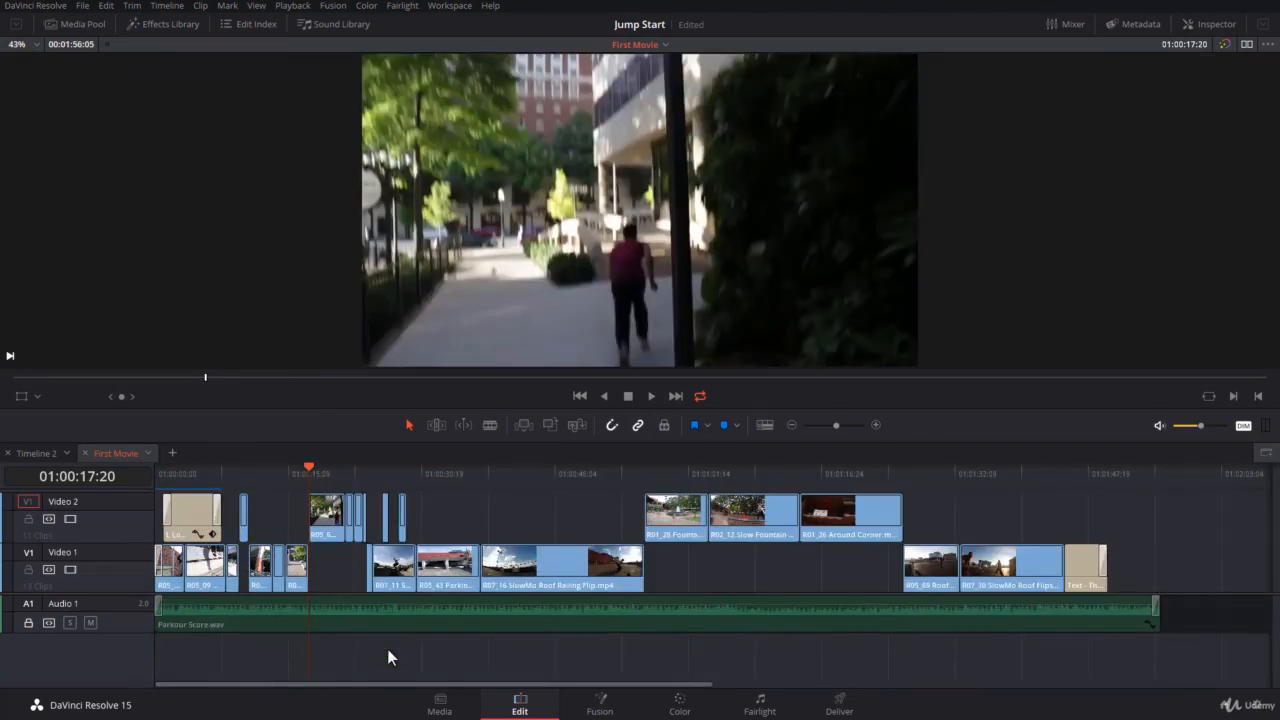